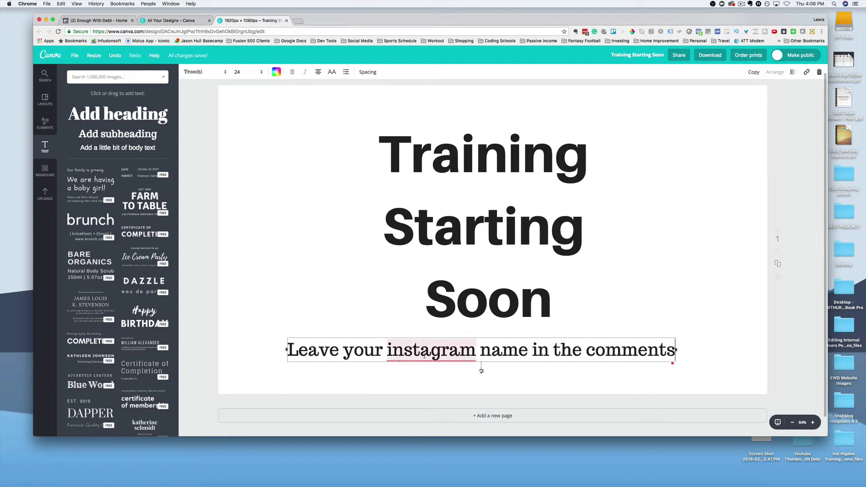
Step: Capitalize 'Instagram' in the subtitle and widen it to fit on one line
mouse_move(428, 358)
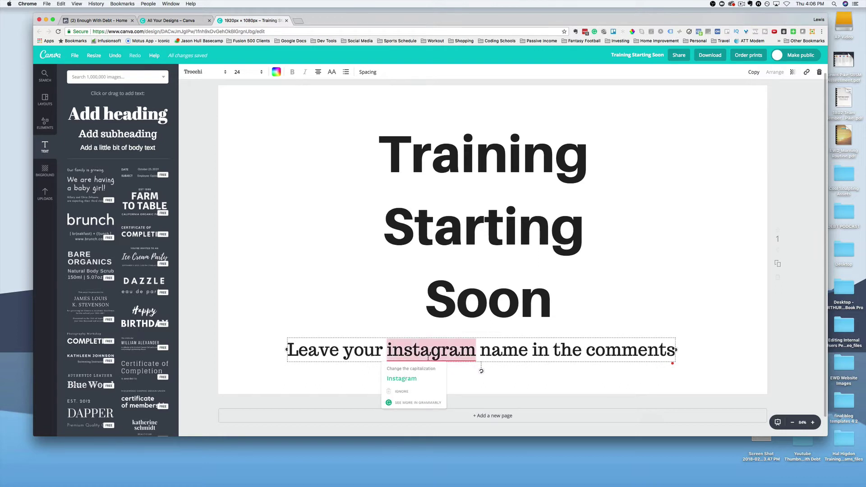
left_click(421, 378)
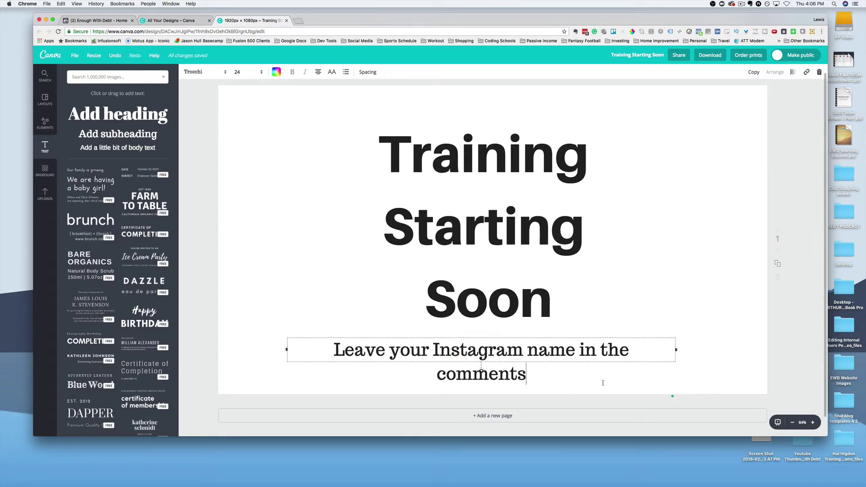
left_click_drag(676, 349, 706, 349)
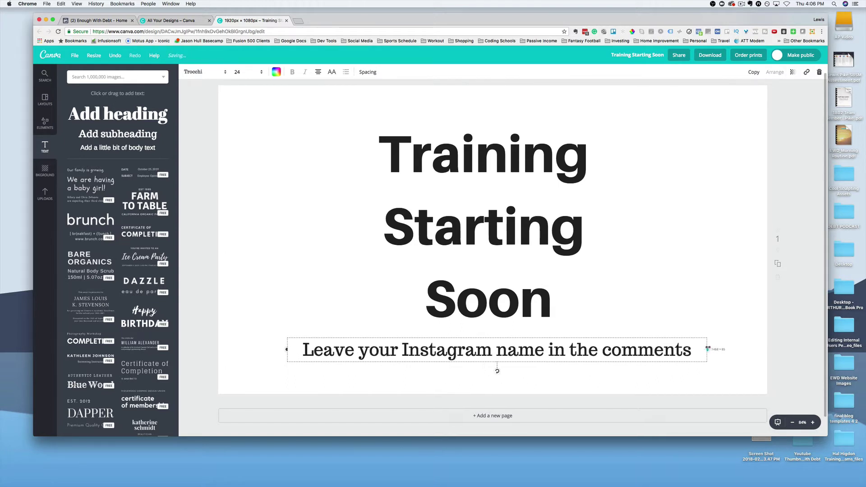
Step: Duplicate the slide into a second page
left_click(642, 285)
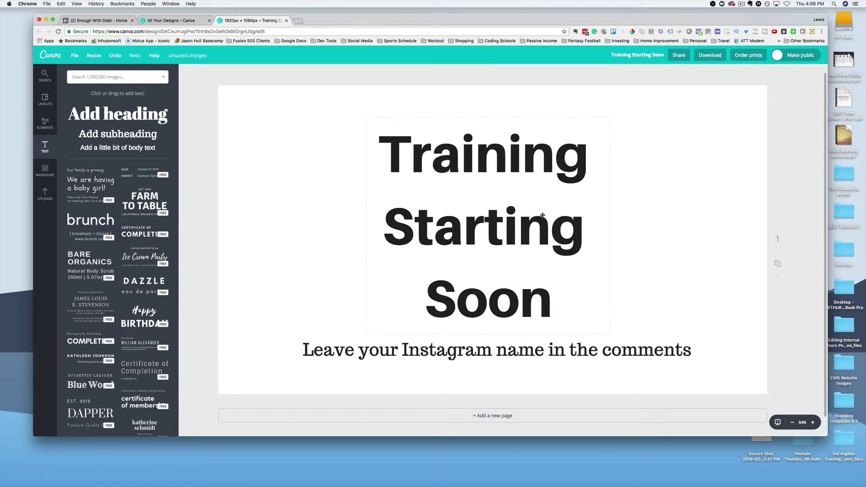
scroll(542, 215, "down", 1)
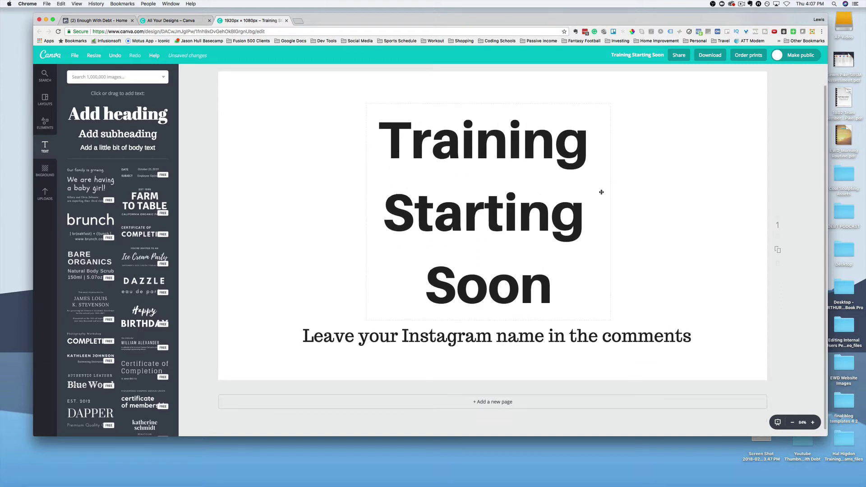
left_click(777, 251)
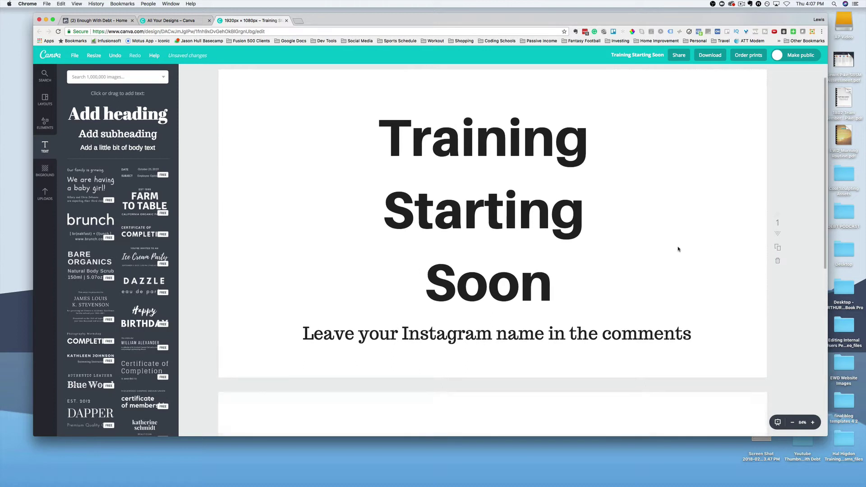
Step: Replace the page-two heading text with 'How to Use Facebook Bots'
double_click(534, 238)
left_click(572, 297)
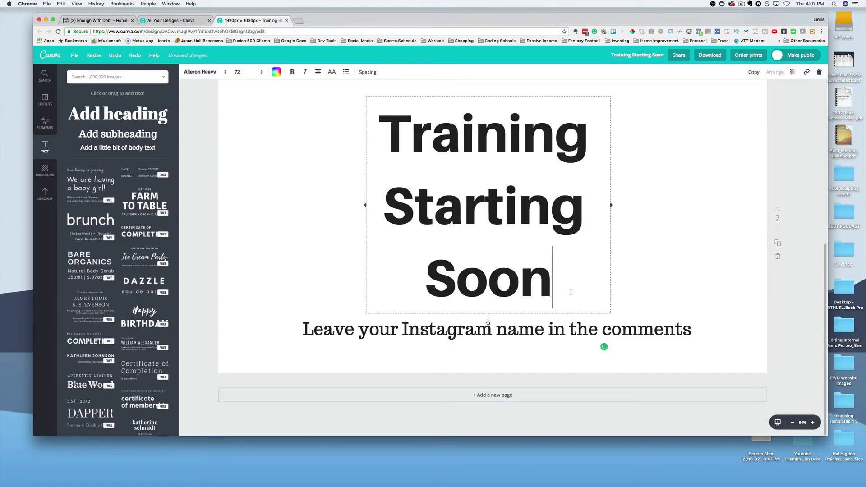
left_click_drag(570, 291, 391, 141)
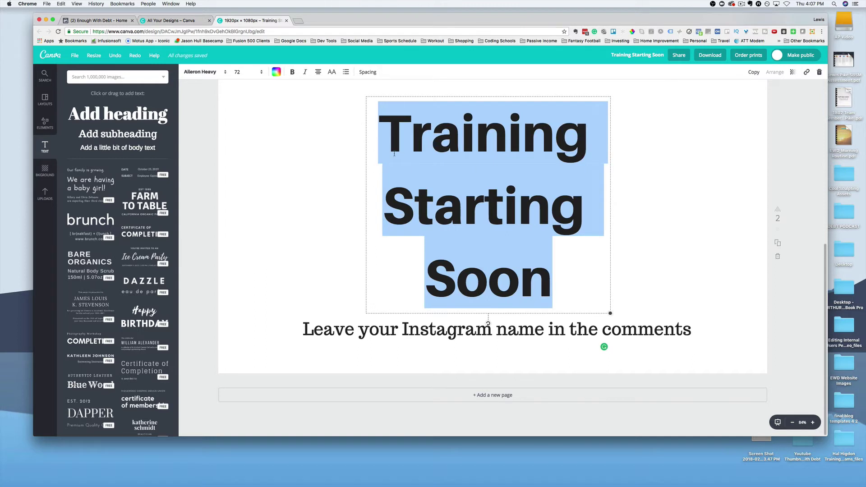
type("Yo")
key("BackSpace")
key("BackSpace")
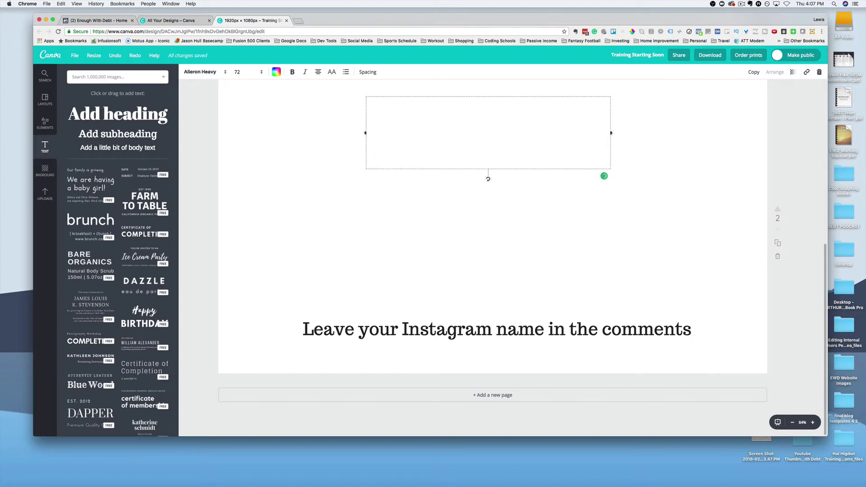
type("How ")
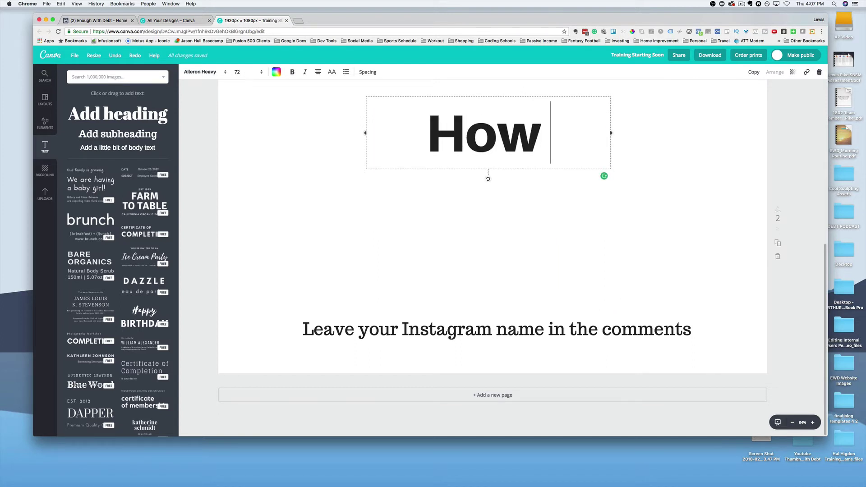
type("to U")
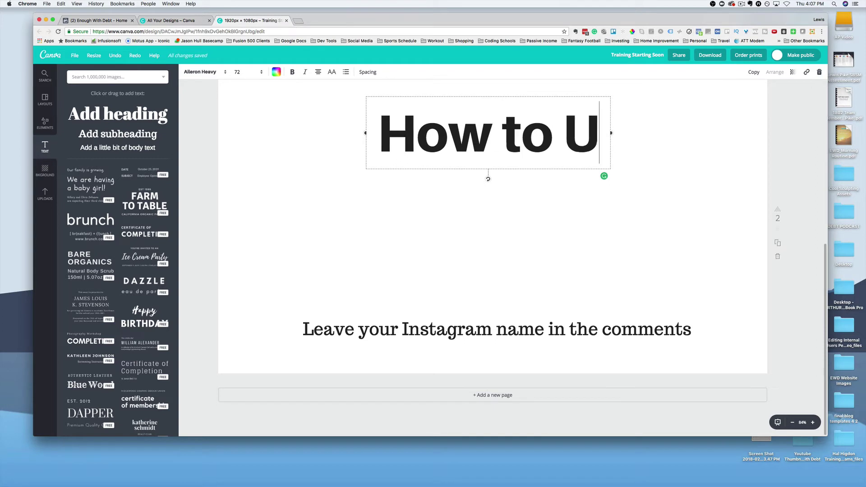
type("Se")
key("BackSpace")
key("BackSpace")
type("s")
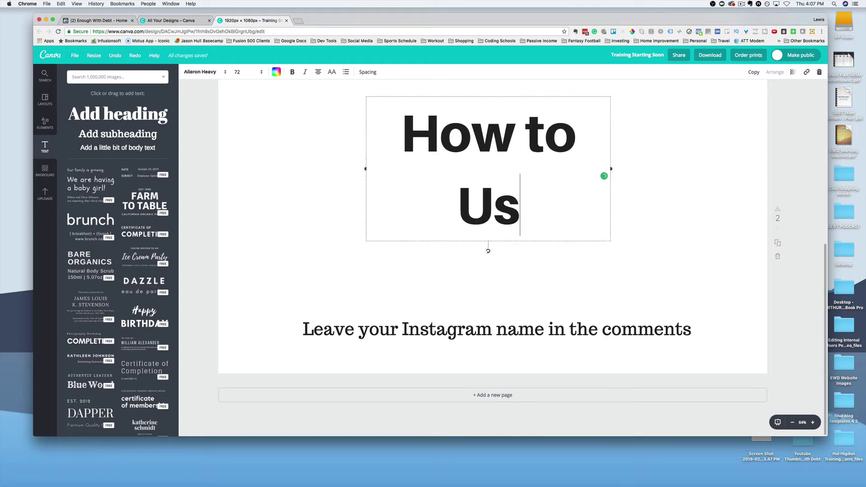
type("e F")
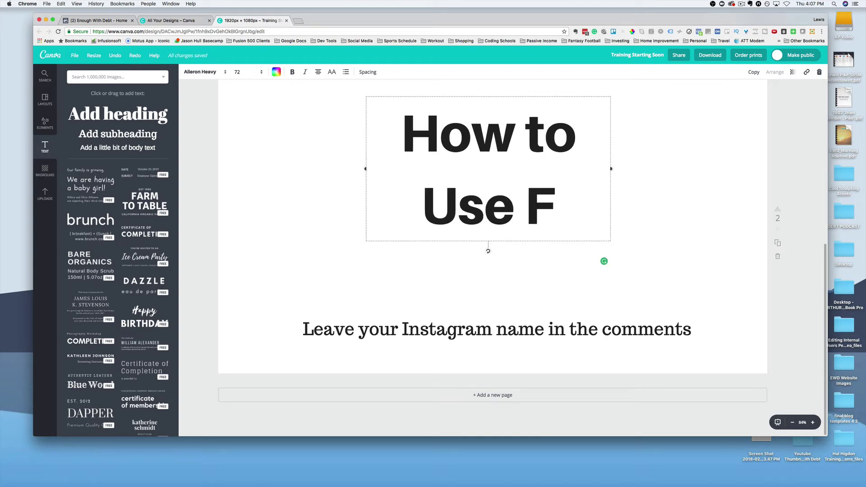
type("ace")
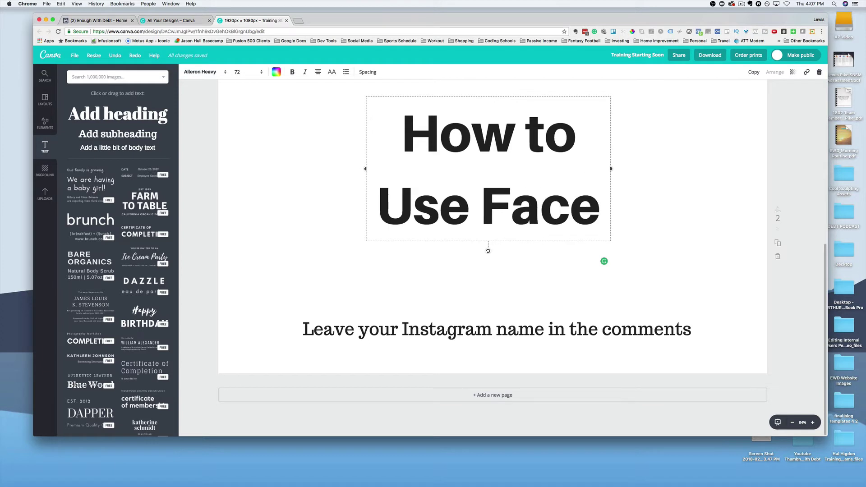
type("book")
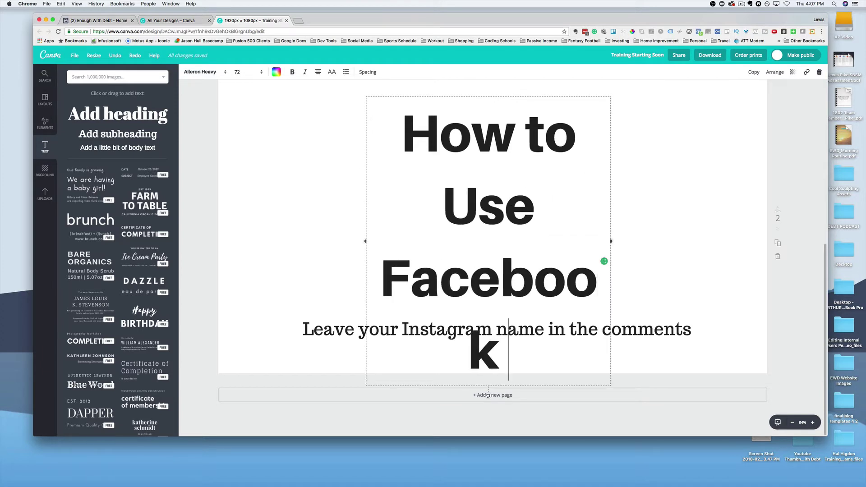
type(" Bots")
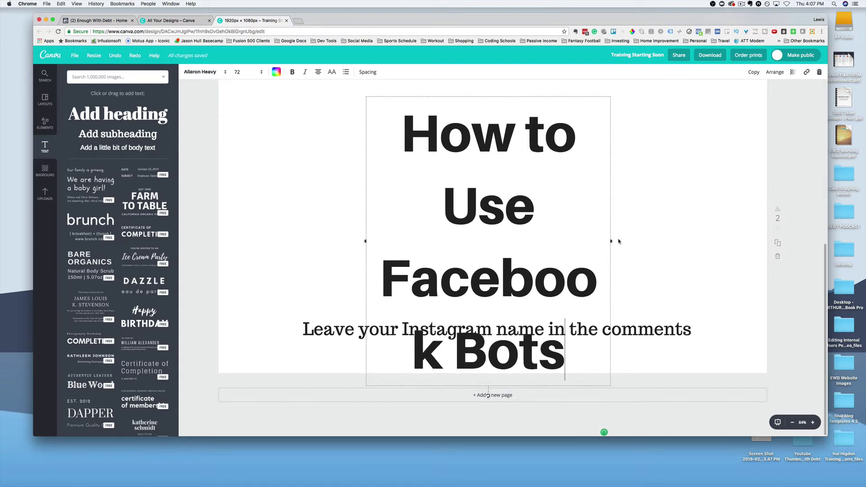
Step: Widen the heading box and reposition it on the slide
left_click_drag(612, 242, 666, 234)
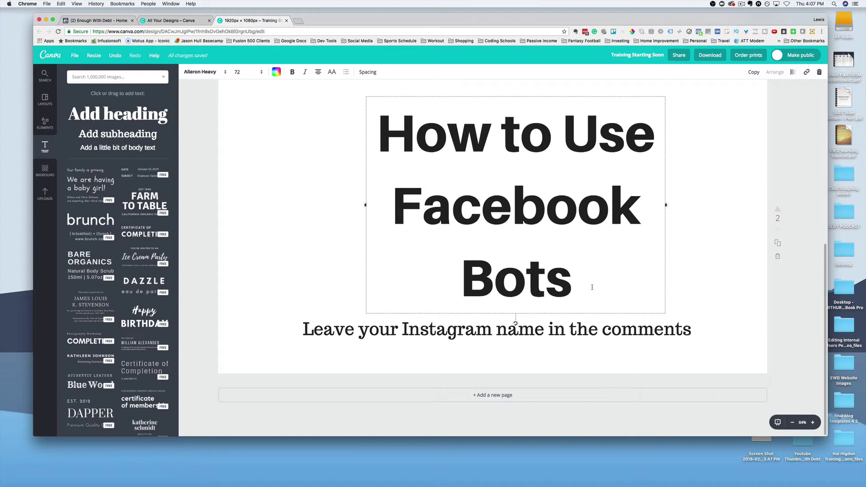
left_click_drag(592, 287, 312, 140)
left_click(516, 297)
left_click(515, 296)
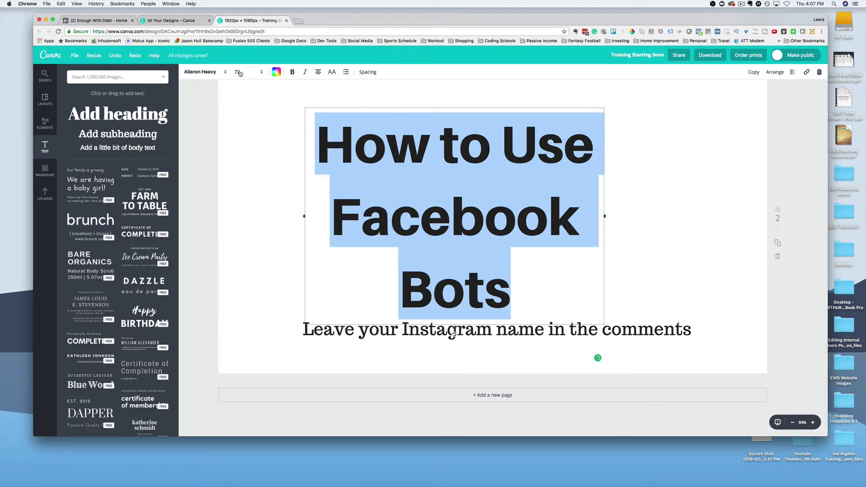
Step: Set the heading to size 42, wrap it over three lines, and move it upper left
left_click(240, 72)
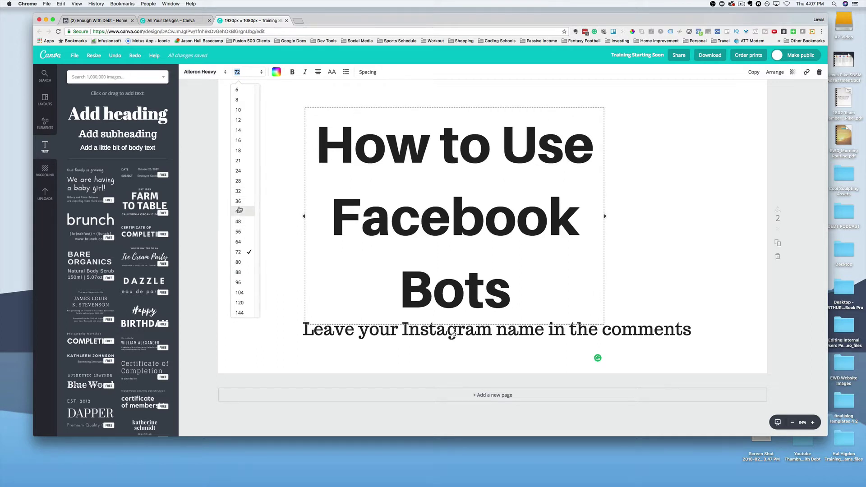
left_click(239, 211)
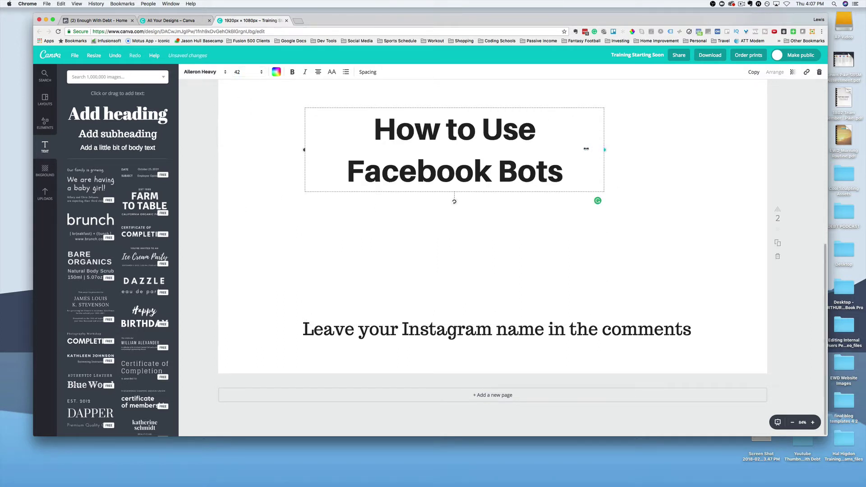
left_click_drag(586, 148, 480, 165)
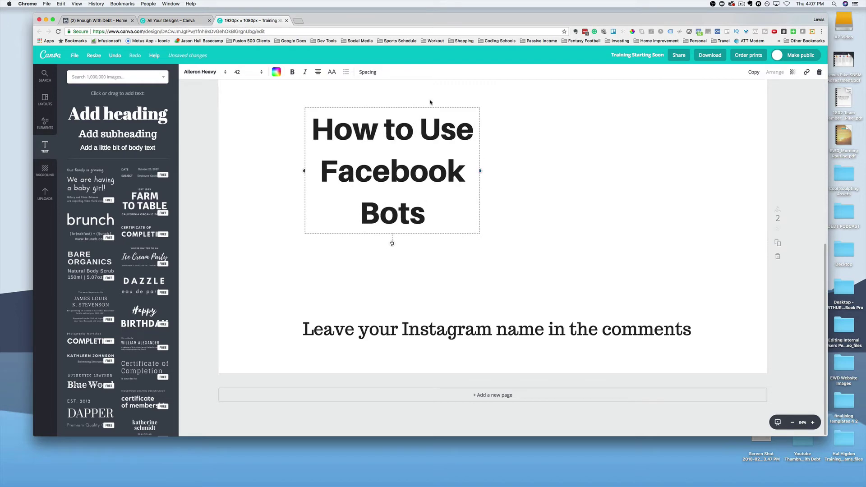
left_click_drag(428, 107, 361, 115)
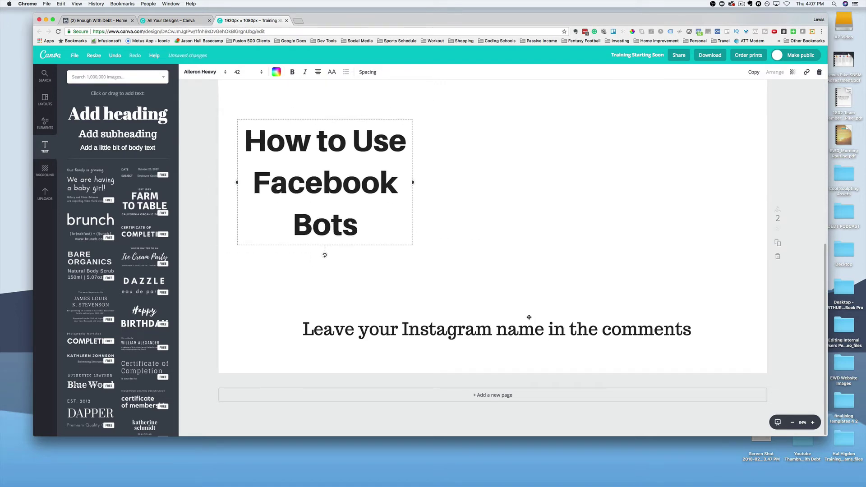
left_click(516, 325)
Step: Move the subtitle under the heading and change it to 'Hosted By' plus the host's name
left_click(517, 327)
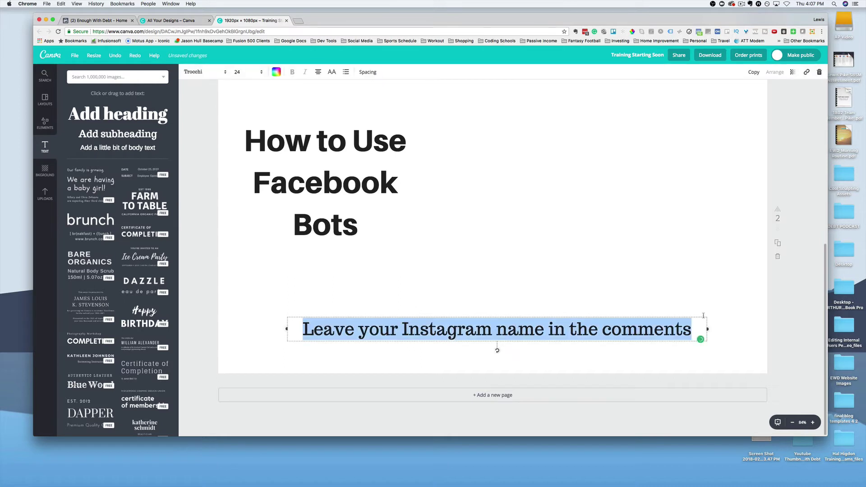
left_click_drag(707, 329, 353, 256)
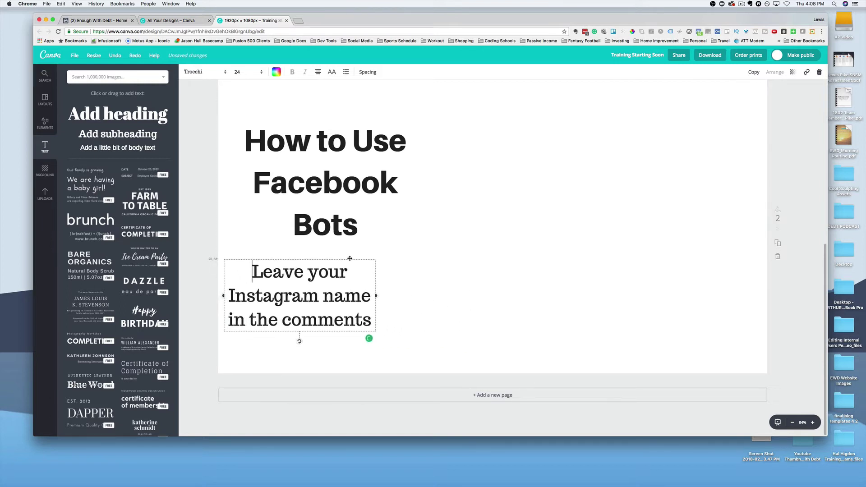
triple_click(330, 288)
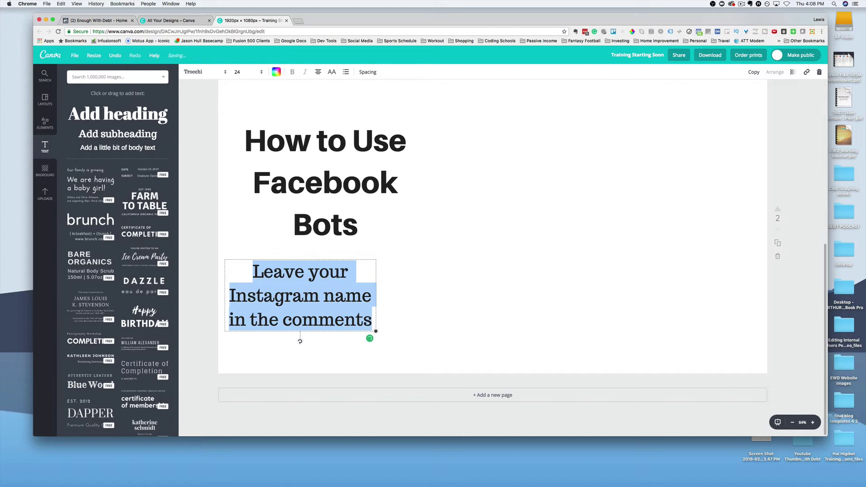
type("Hosted ")
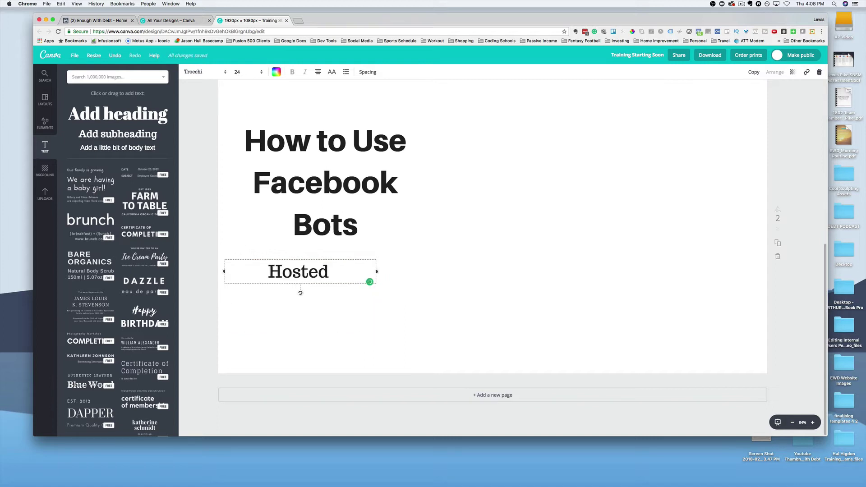
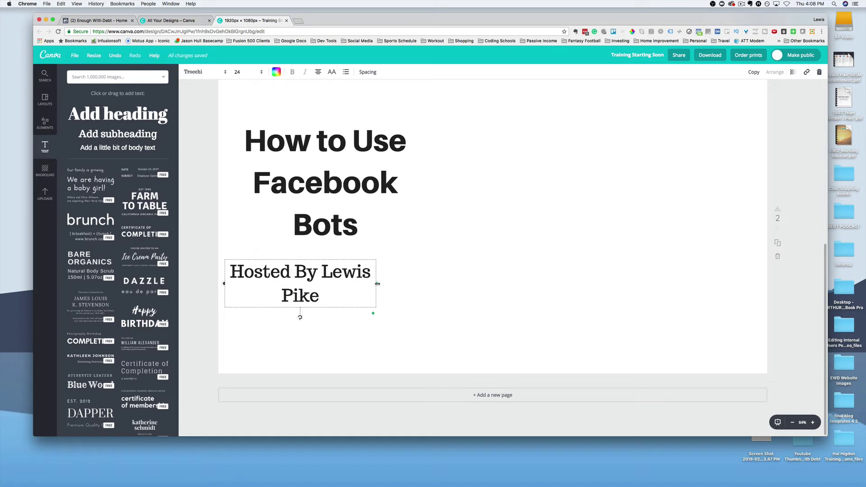
left_click_drag(376, 283, 397, 284)
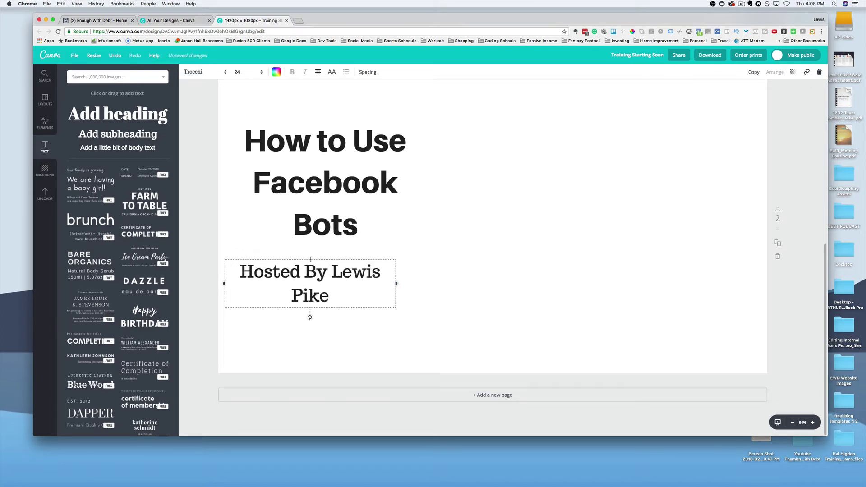
left_click_drag(309, 256, 320, 255)
Step: Add the Enough With Debt logo from the Uploads Logos folder
left_click(300, 358)
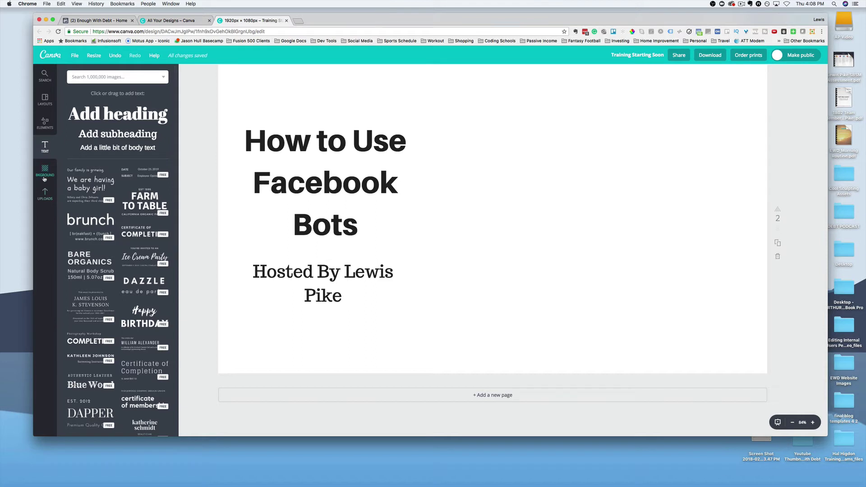
left_click(45, 198)
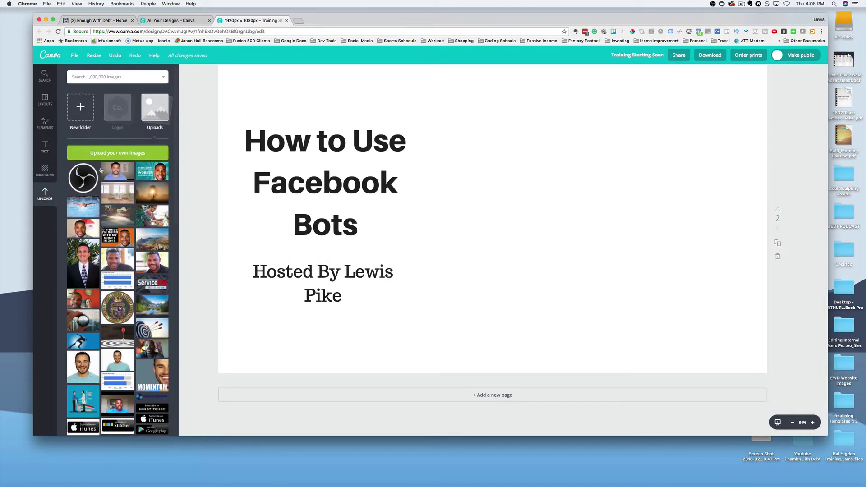
left_click(119, 108)
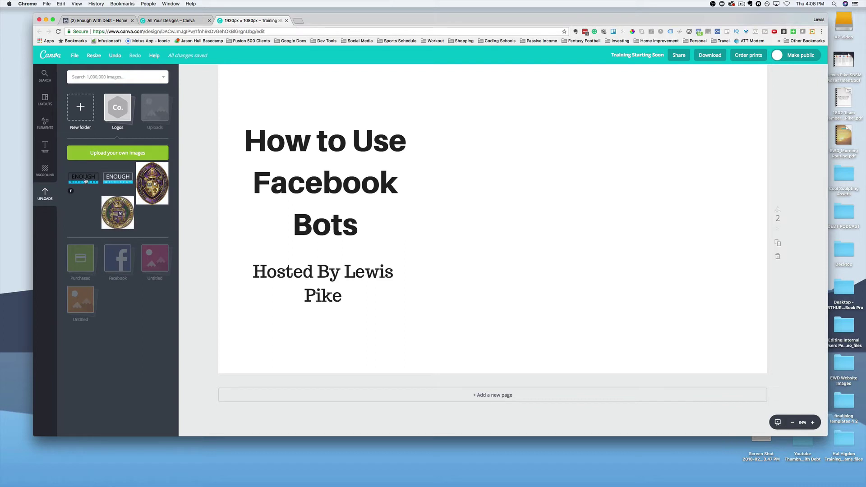
left_click(85, 181)
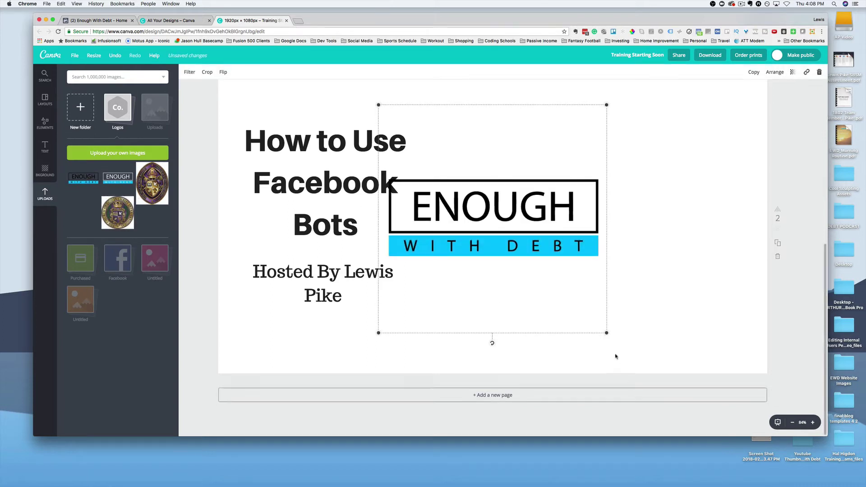
Step: Shrink the logo and centre it beneath the Hosted By line
left_click_drag(606, 333, 494, 218)
left_click_drag(460, 156, 336, 338)
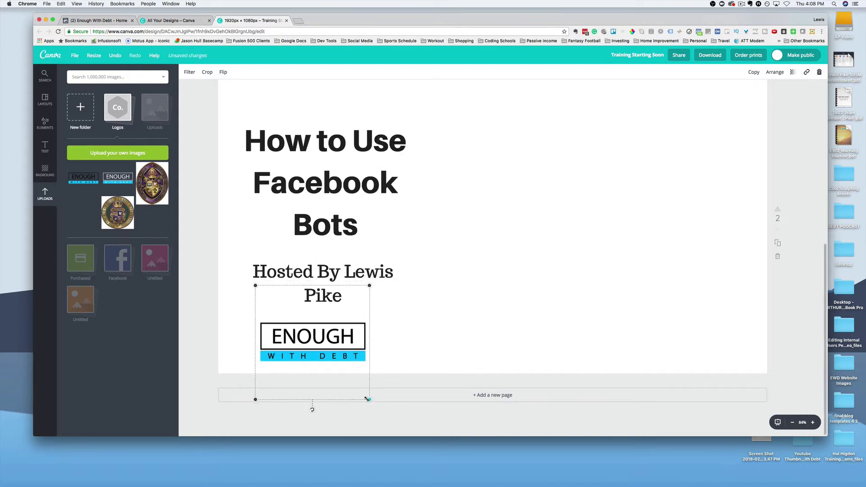
left_click_drag(368, 399, 348, 378)
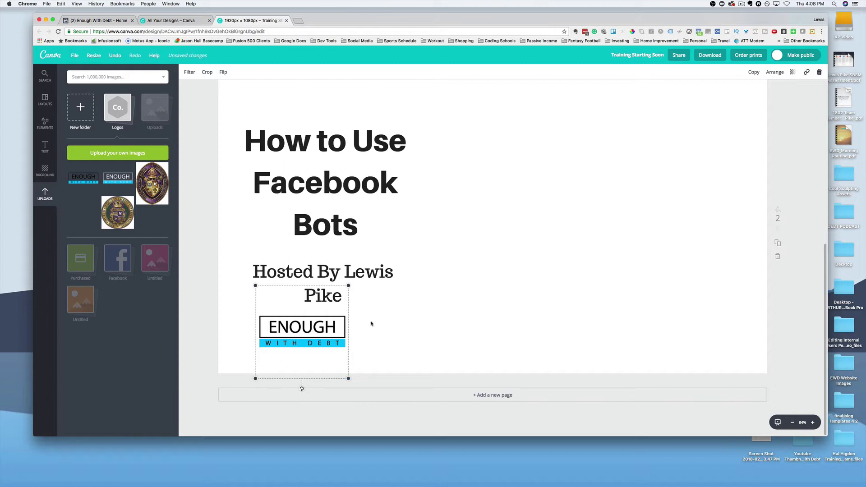
left_click_drag(318, 317, 337, 320)
left_click(473, 203)
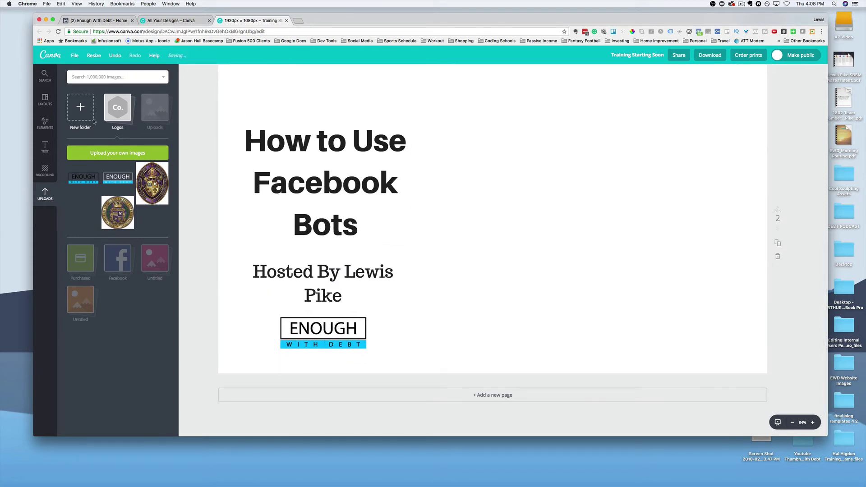
Step: Add a plain square from Elements > Shapes to page two
left_click(46, 123)
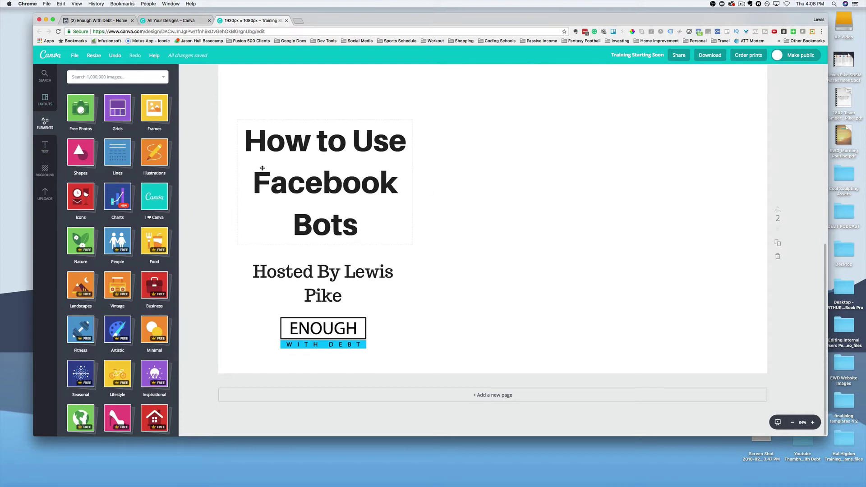
left_click(81, 159)
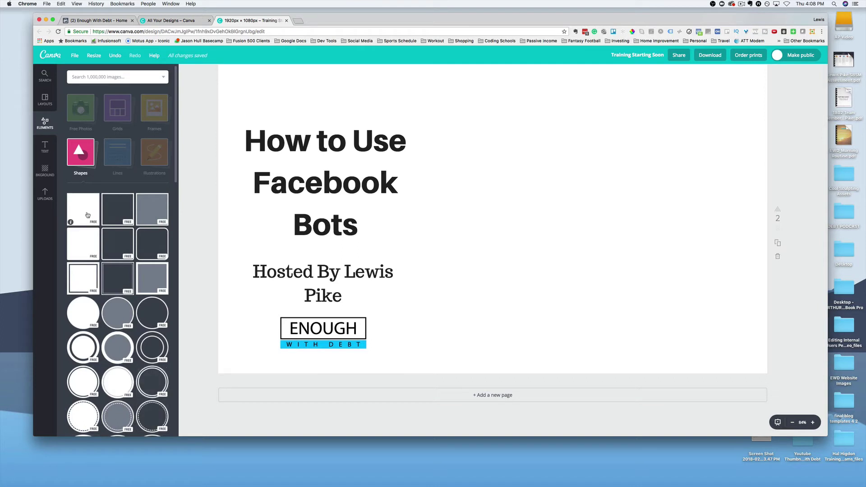
left_click(87, 215)
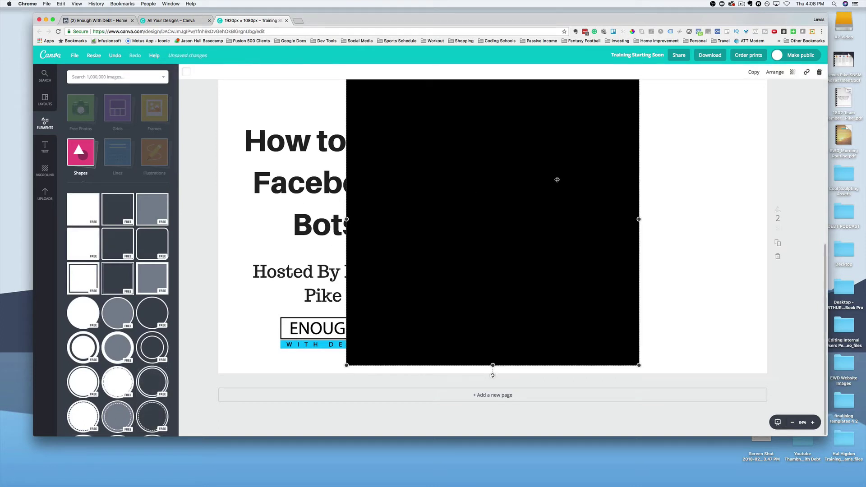
Step: Move the square to the left edge, fill it cyan, and narrow it into a panel
left_click_drag(557, 180, 431, 187)
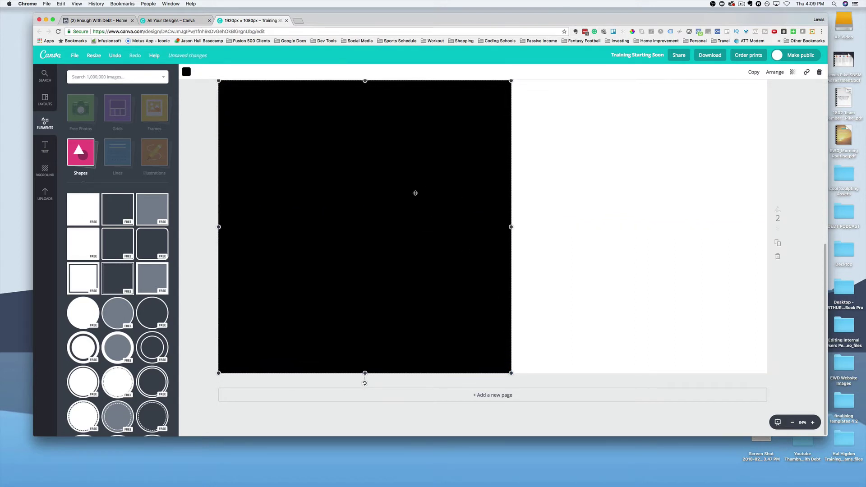
left_click(188, 76)
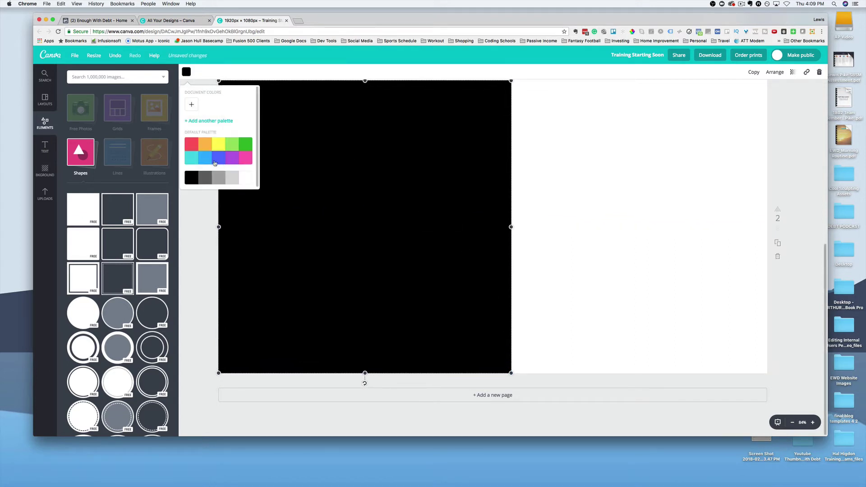
left_click(191, 159)
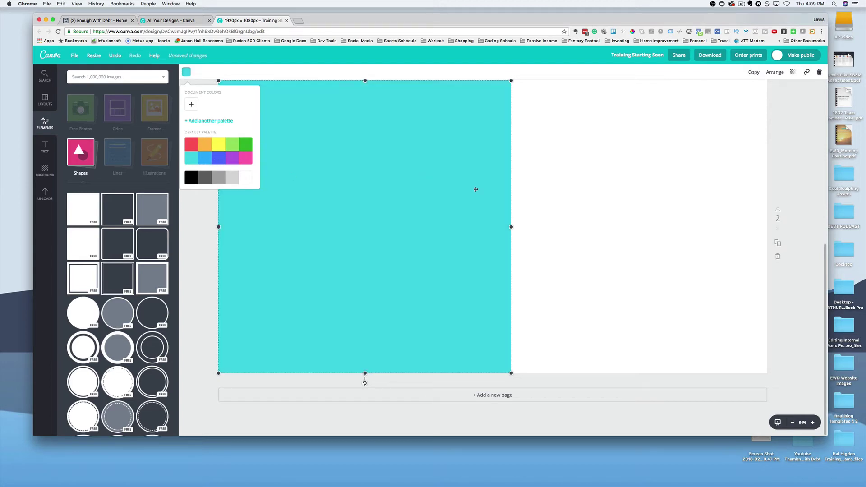
left_click_drag(512, 226, 430, 226)
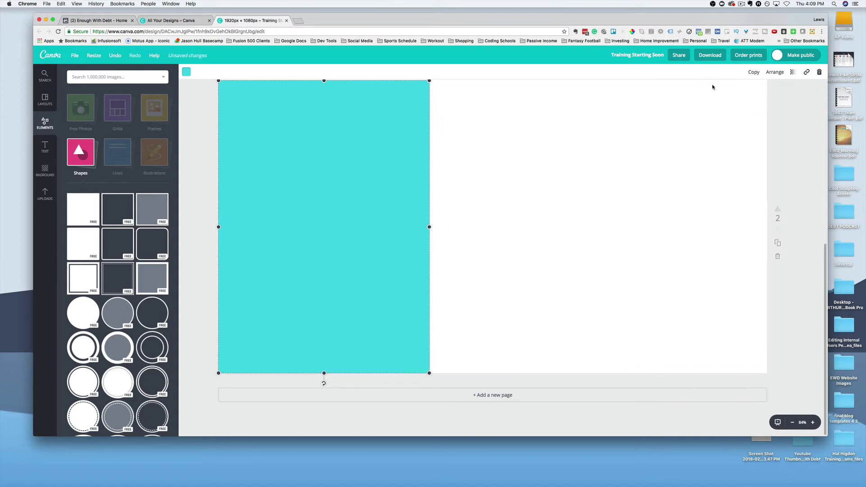
Step: Send the cyan panel back behind the heading, host line and logo
left_click(774, 72)
left_click(762, 103)
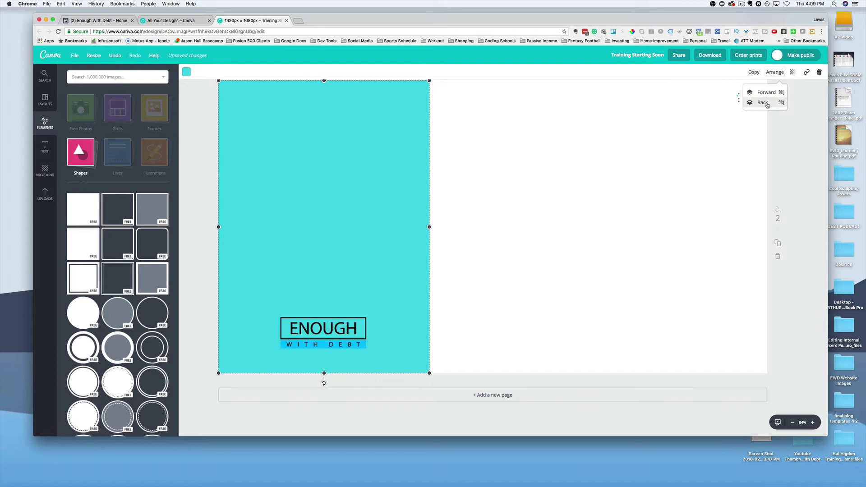
left_click(762, 102)
left_click(762, 103)
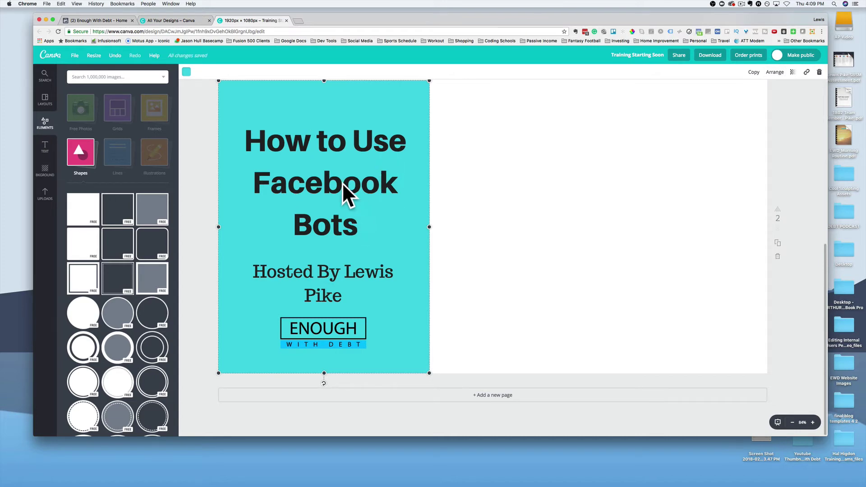
left_click(310, 331)
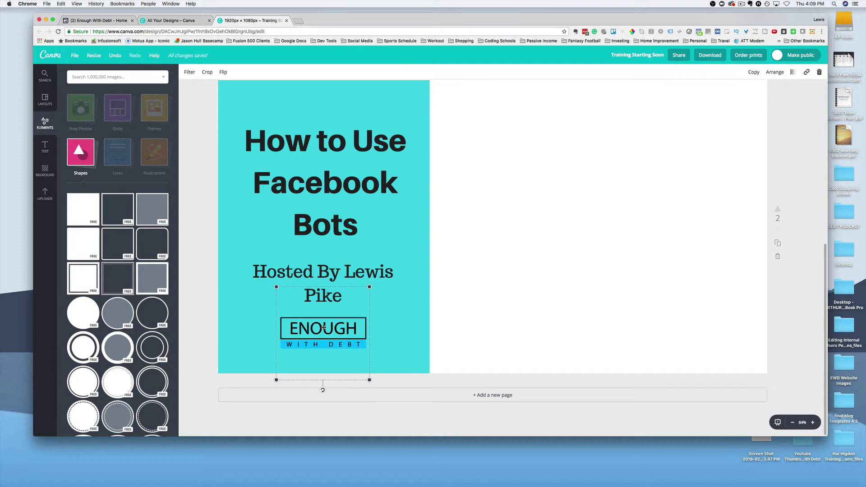
Step: Swap the dark logo for the white Enough With Debt logo from Uploads > Logos
key("Delete")
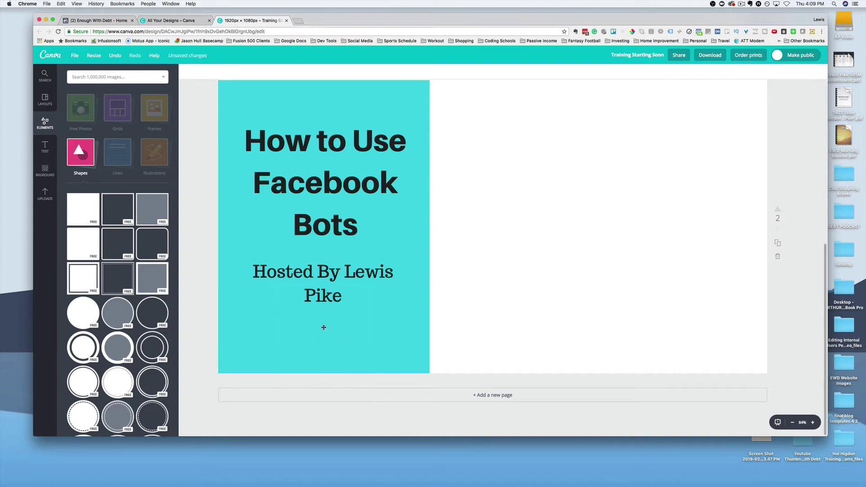
left_click(40, 194)
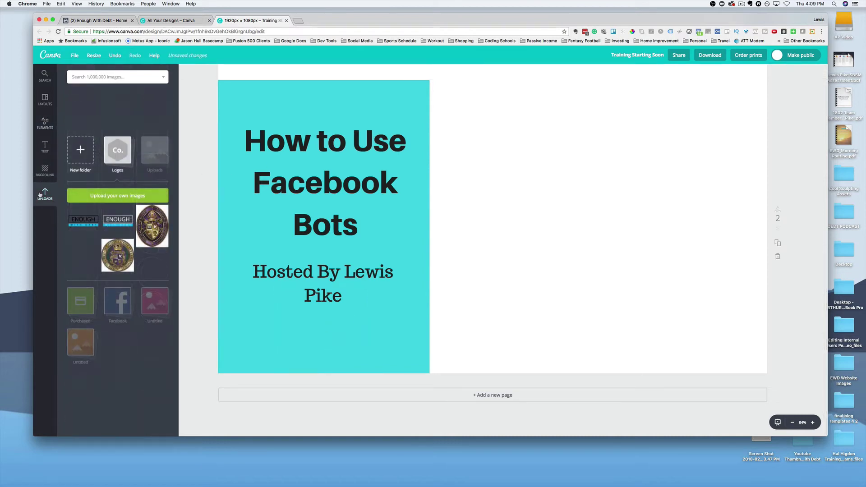
left_click(116, 111)
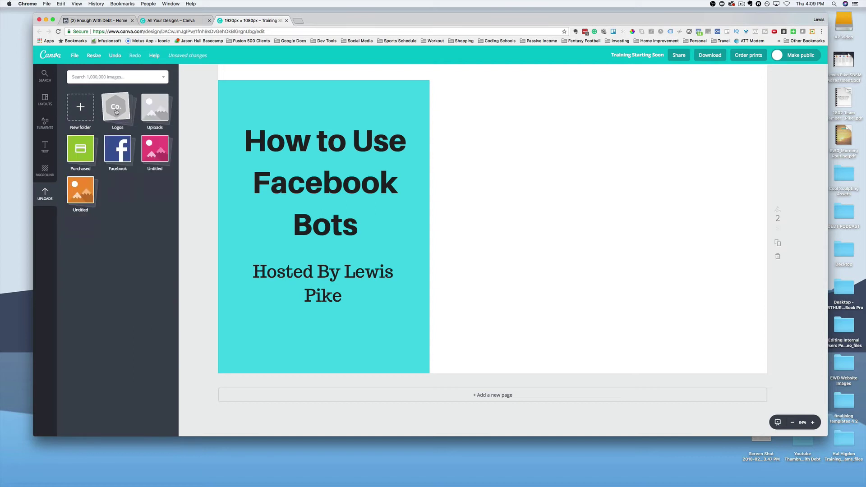
left_click(116, 111)
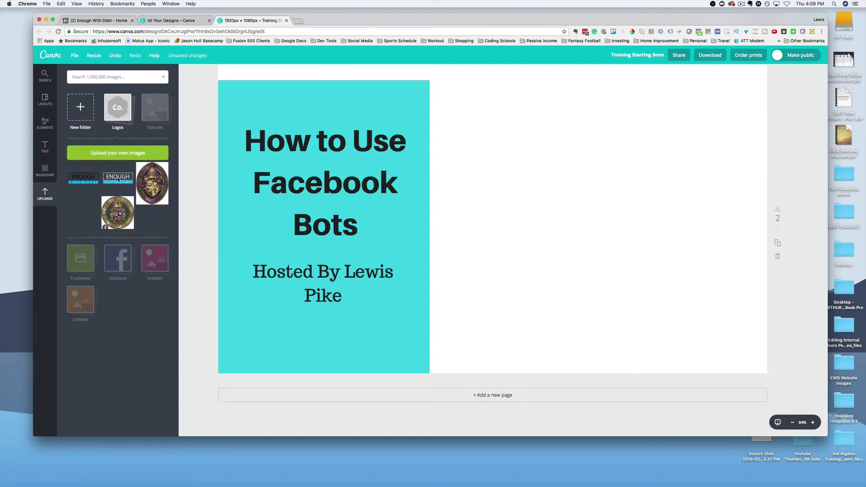
left_click_drag(233, 263, 353, 310)
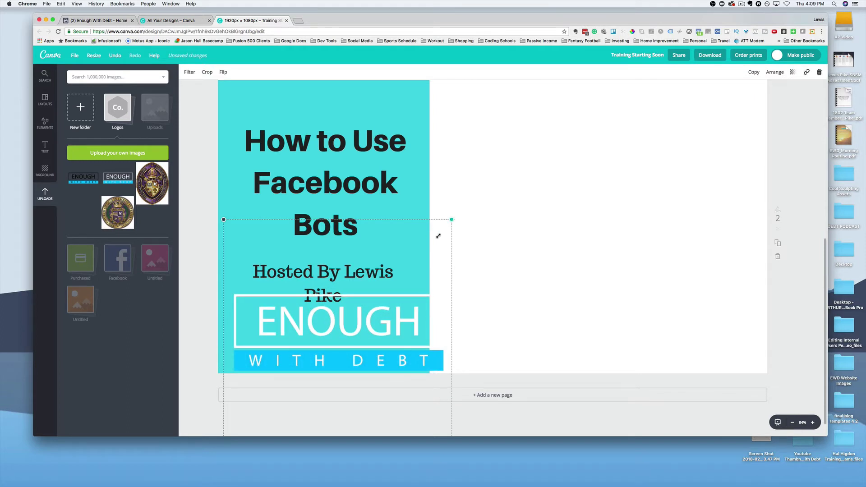
Step: Shrink the white logo and centre it below the host line on the cyan panel
left_click_drag(438, 235, 342, 307)
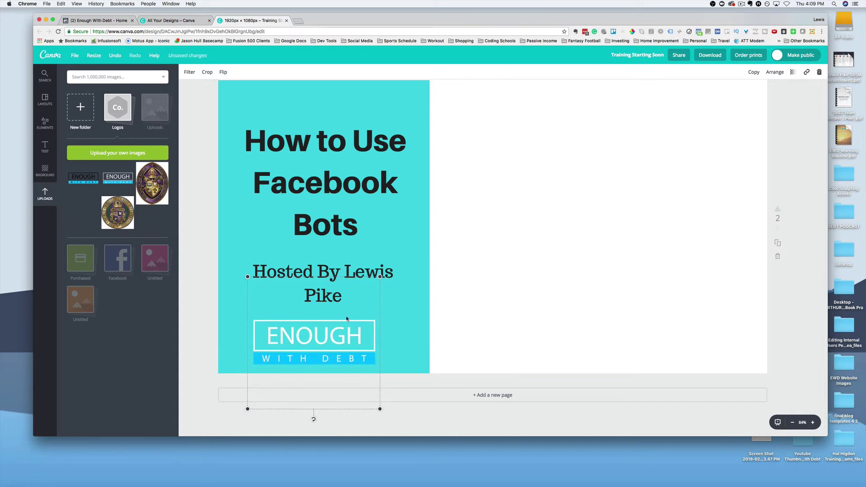
left_click_drag(381, 410, 357, 386)
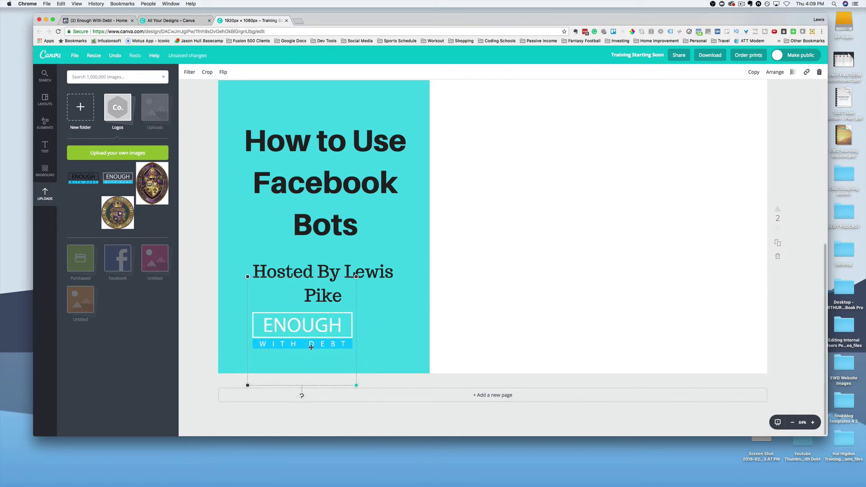
left_click_drag(294, 339, 316, 344)
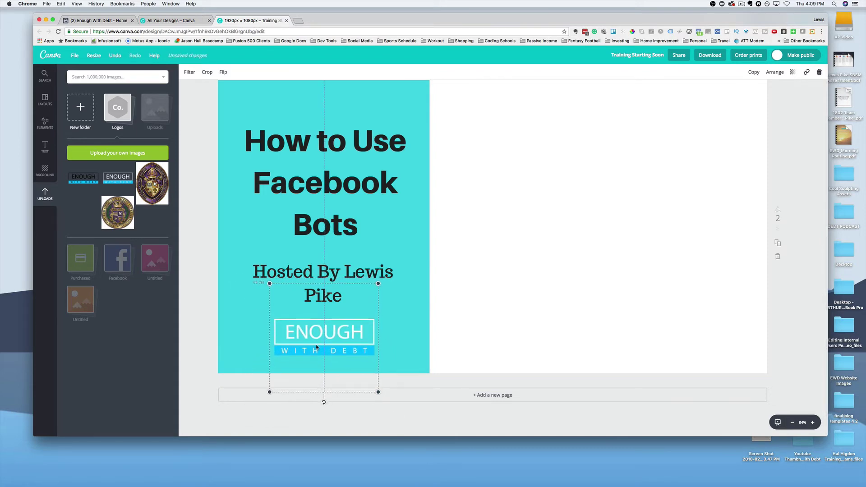
left_click(505, 230)
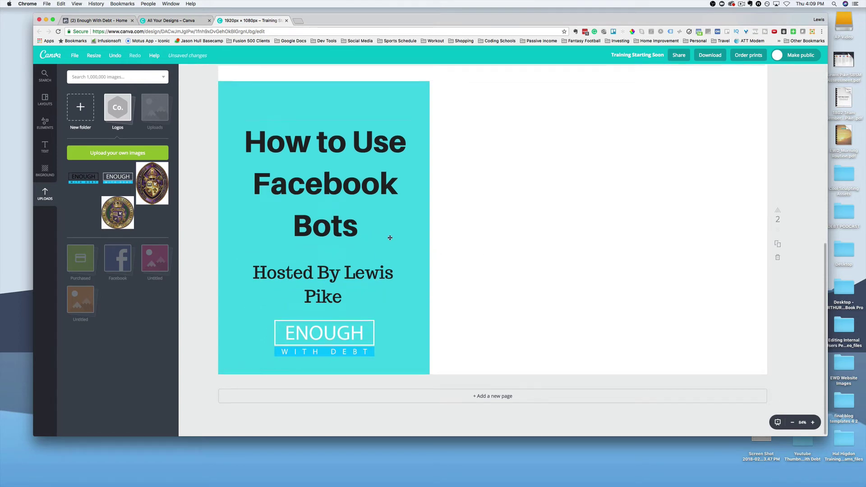
scroll(384, 223, "up", 5)
scroll(382, 216, "down", 4)
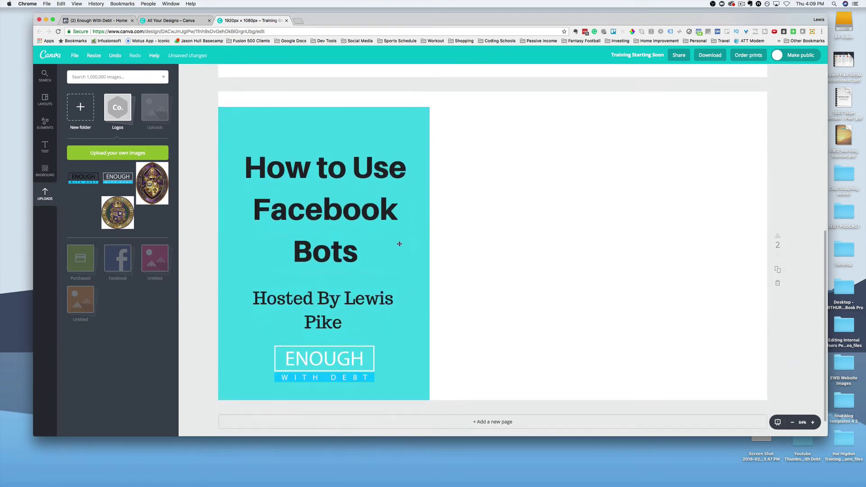
Step: Drag the cyan panel's top edge up to the top of the slide
left_click(40, 149)
scroll(466, 250, "up", 10)
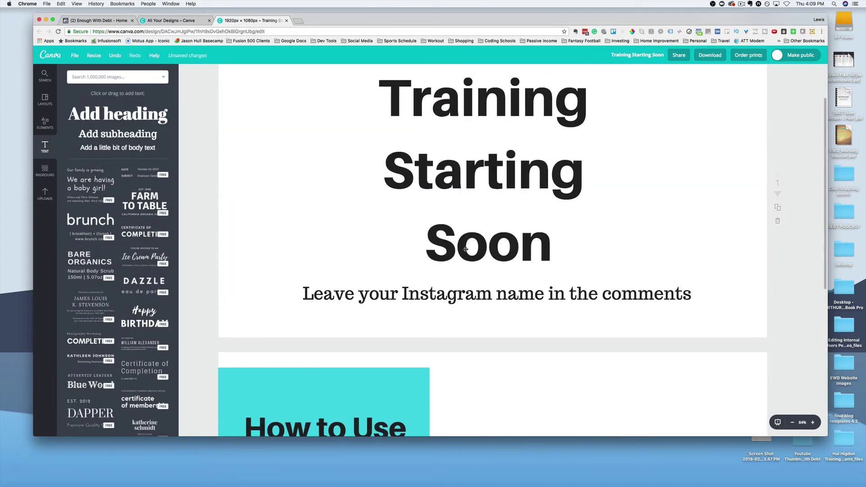
scroll(467, 245, "down", 4)
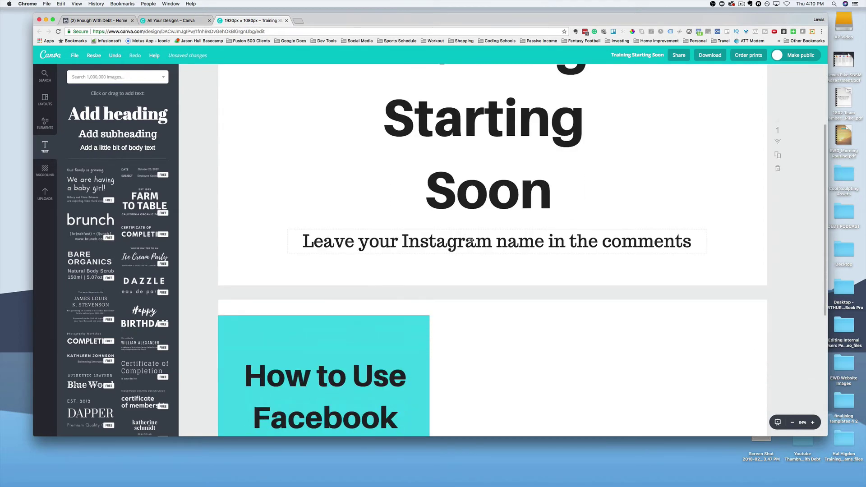
scroll(471, 242, "down", 7)
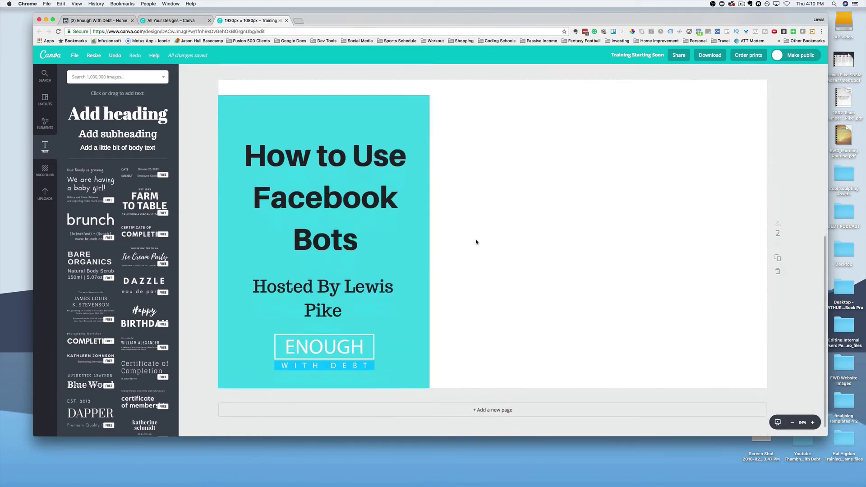
left_click(401, 125)
scroll(392, 141, "up", 3)
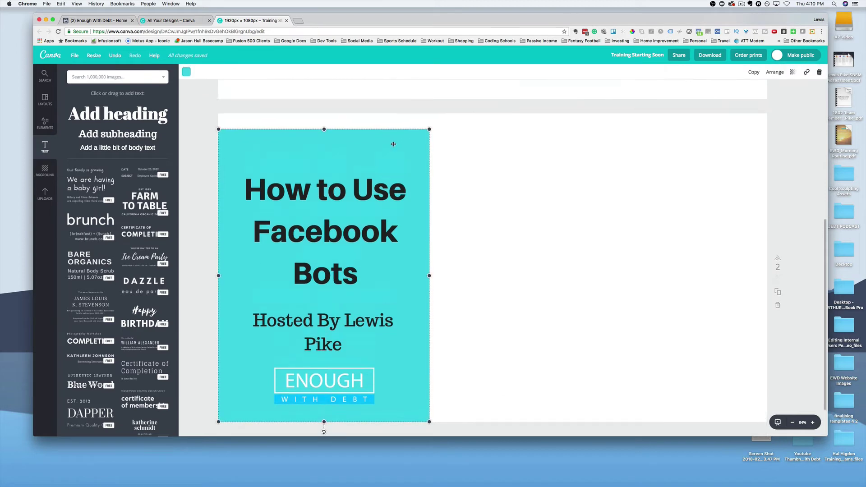
scroll(332, 171, "down", 1)
left_click_drag(324, 176, 324, 162)
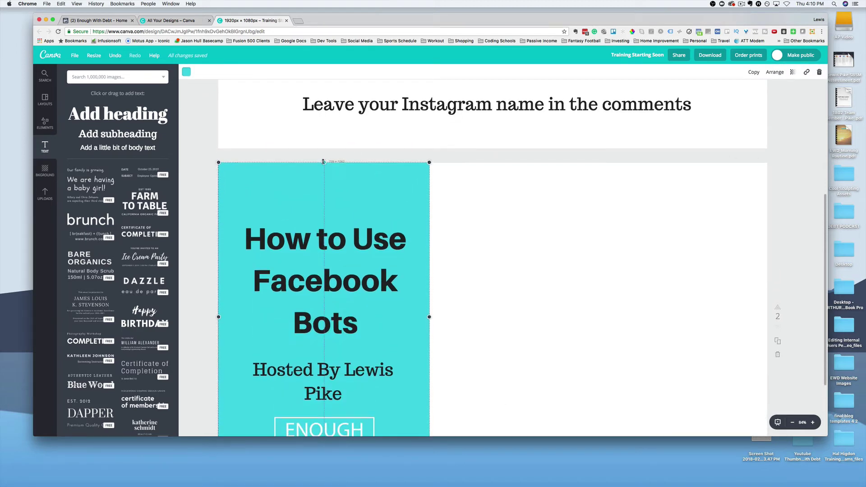
left_click(525, 155)
scroll(398, 243, "down", 3)
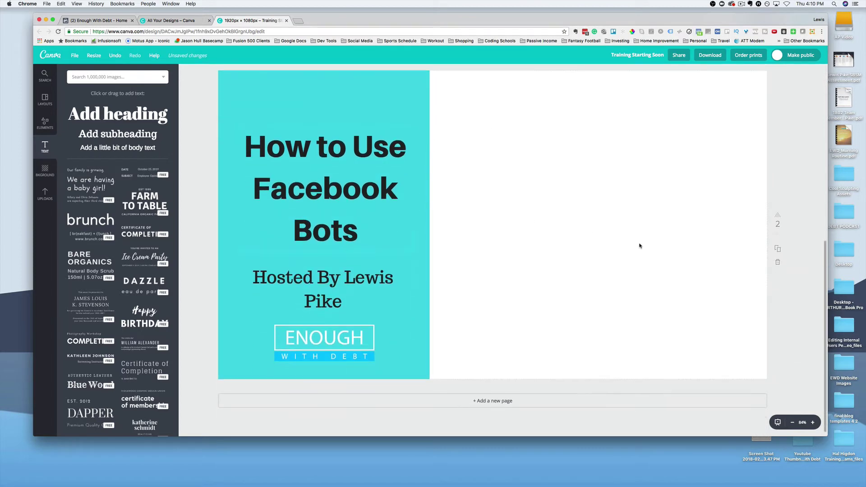
scroll(631, 244, "up", 5)
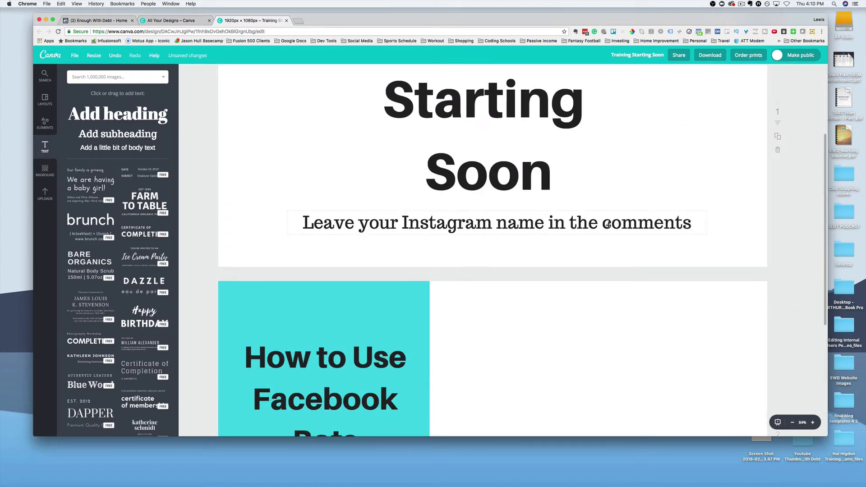
scroll(597, 221, "up", 3)
Step: Download all pages as PNG and show 'Training Starting Soon.zip' in Finder
left_click(703, 58)
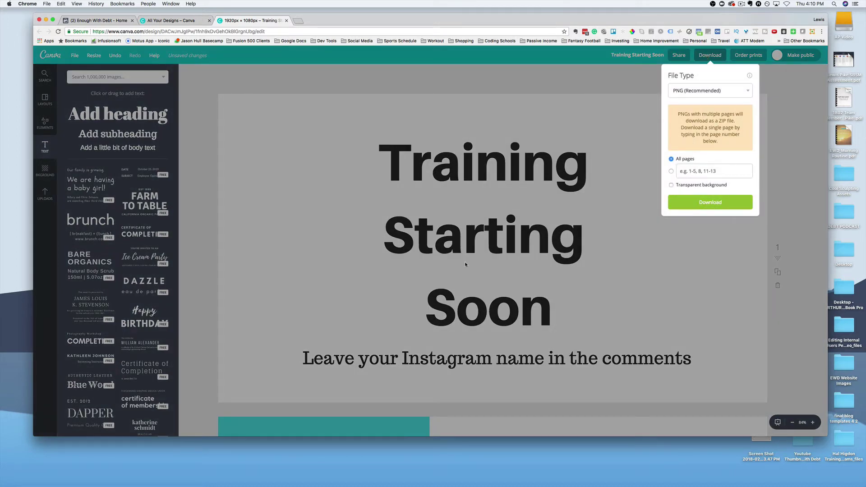
left_click(702, 207)
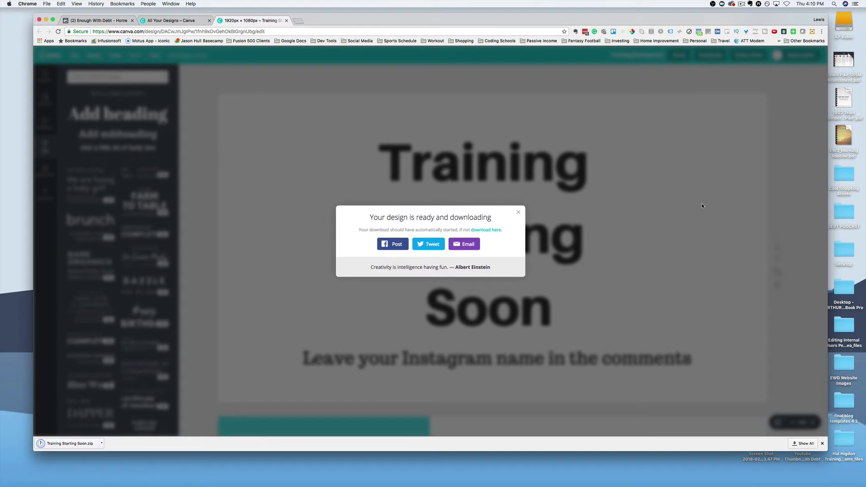
left_click(103, 444)
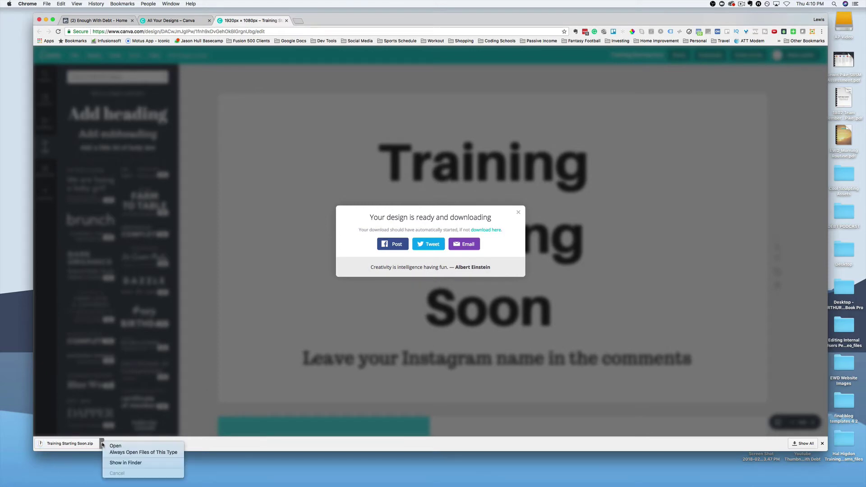
left_click(119, 462)
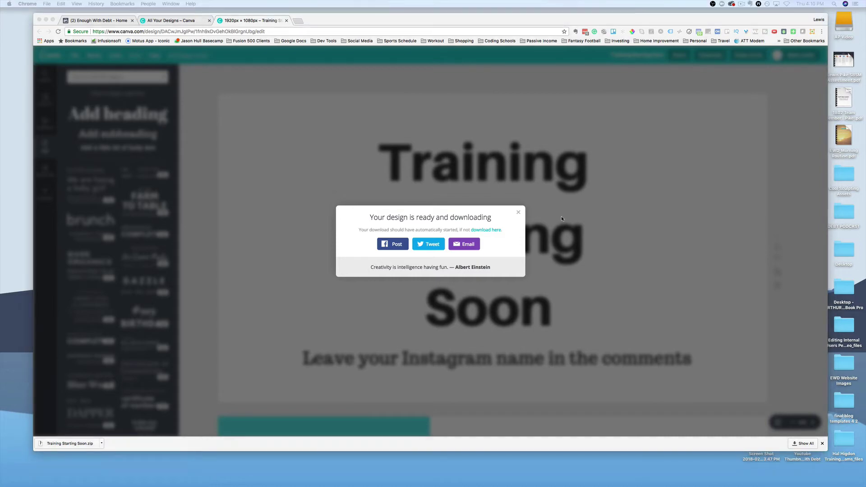
Step: Unzip the download and preview slide images 1.png and 2.png in the Training Starting Soon folder
left_click(519, 214)
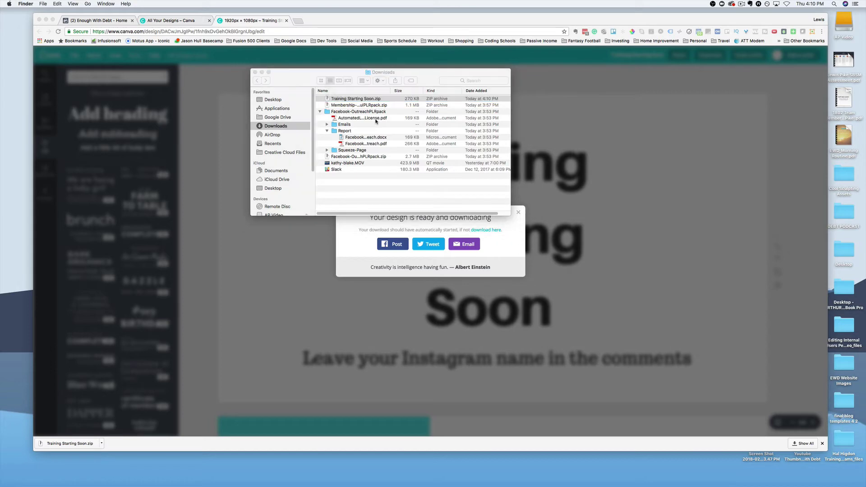
left_click(320, 111)
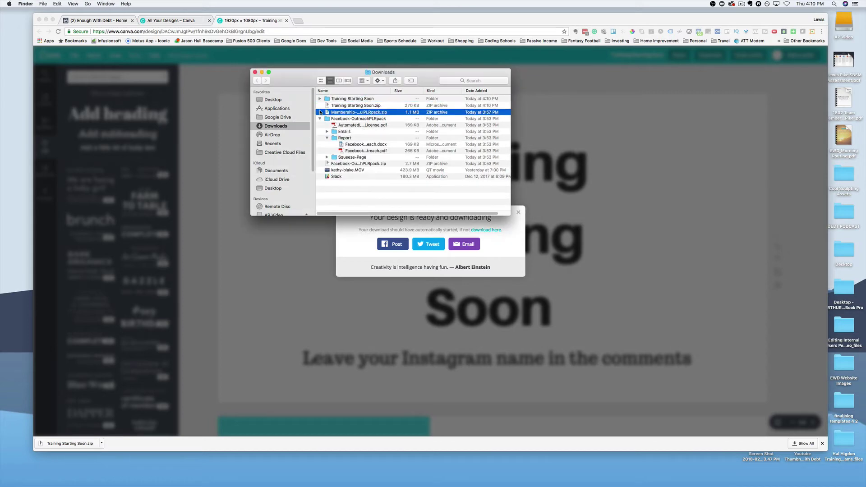
left_click(342, 99)
left_click(320, 99)
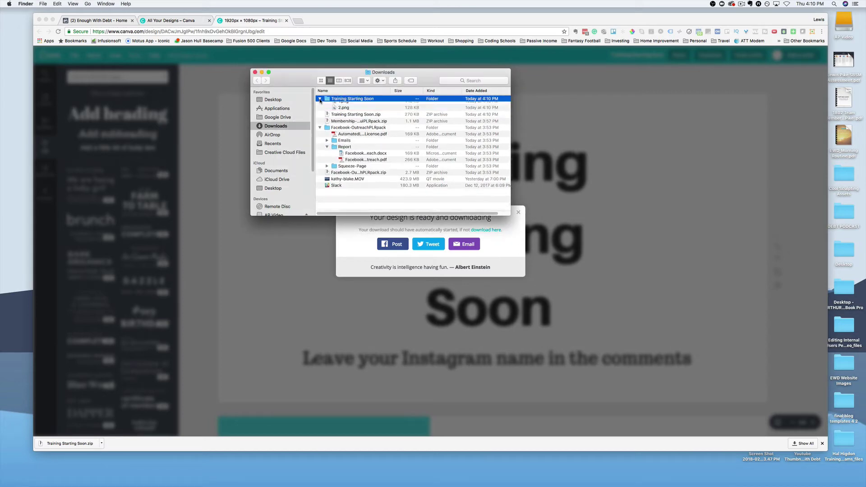
left_click(349, 106)
key("space")
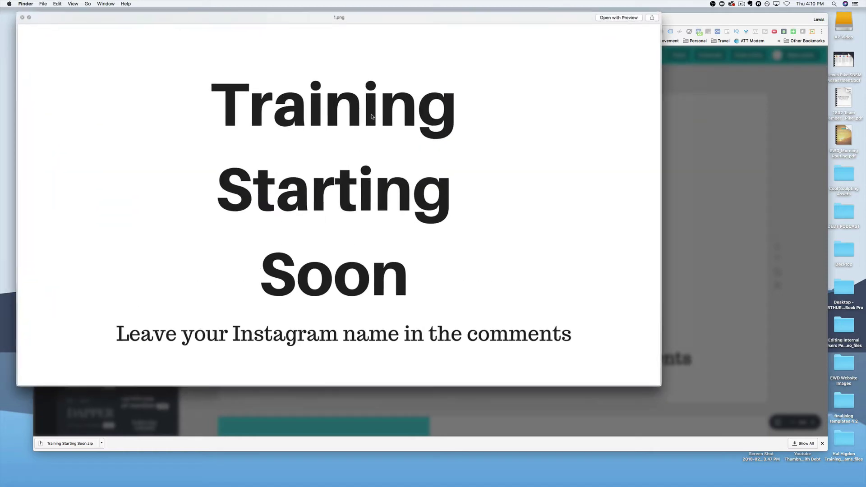
key("space")
left_click(345, 112)
key("space")
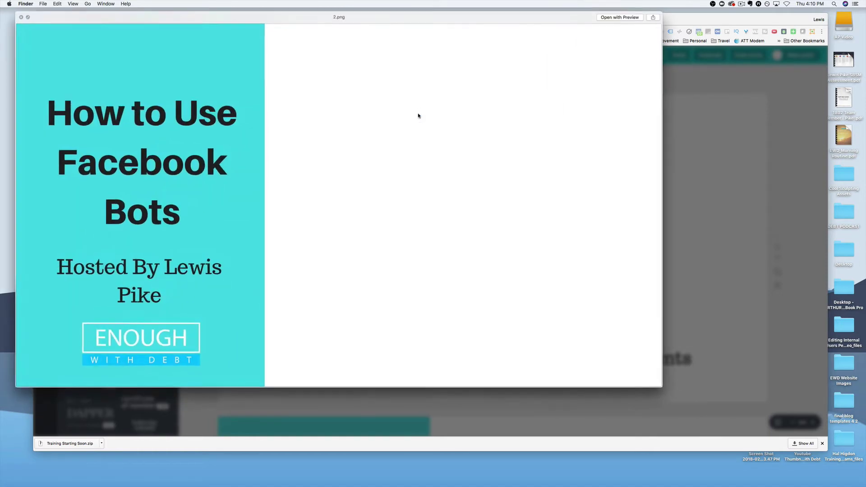
key("space")
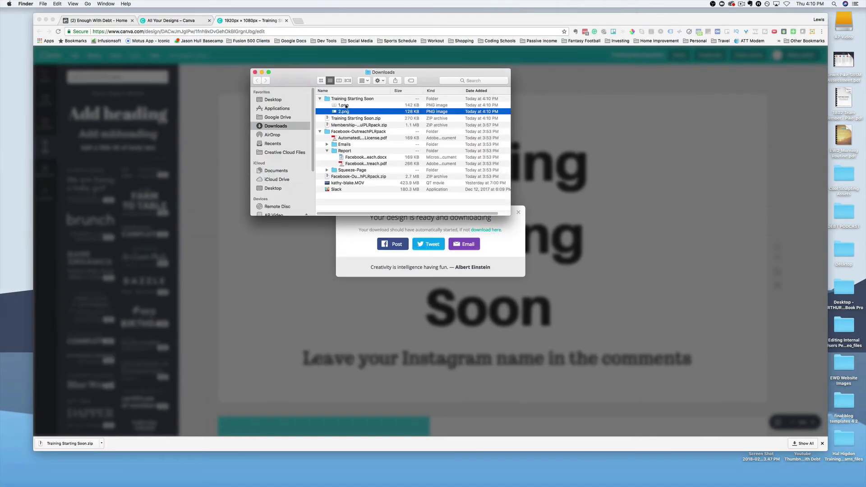
Step: Move the Training Starting Soon folder to the Desktop and open it there
left_click_drag(351, 99, 272, 102)
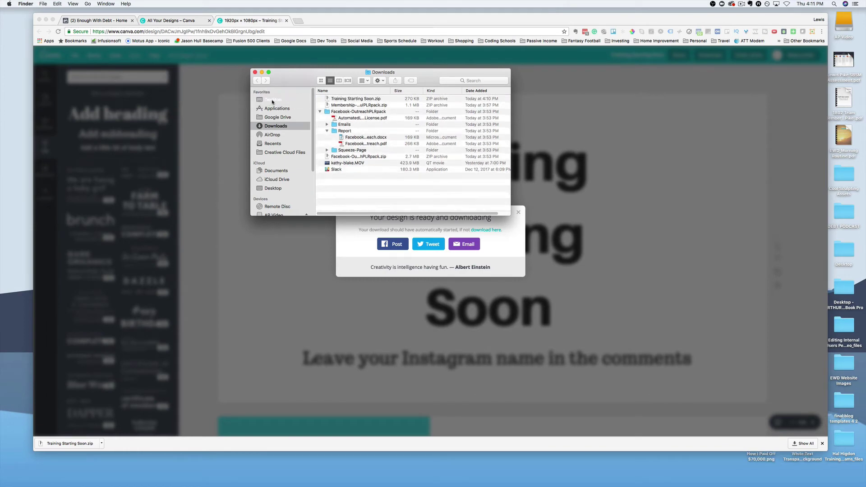
left_click(274, 101)
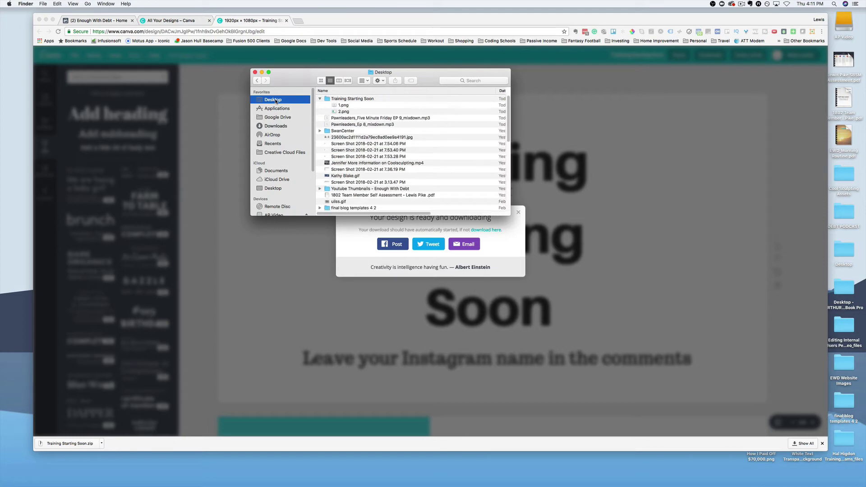
left_click(344, 100)
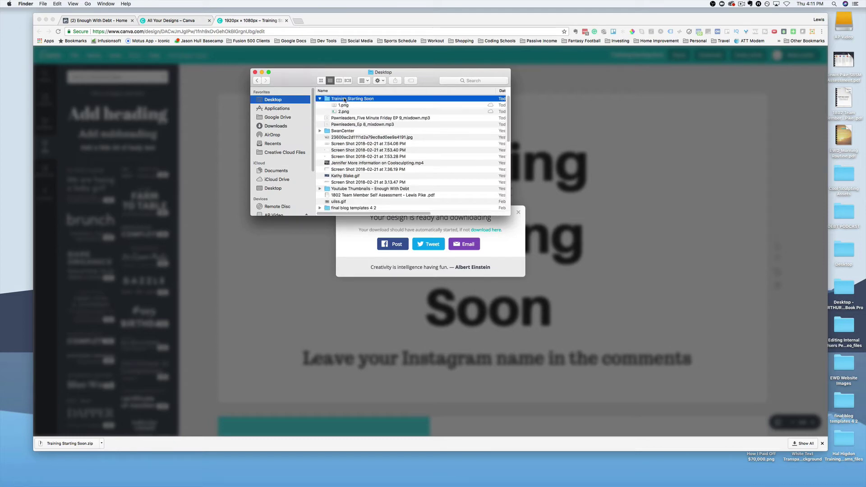
double_click(344, 99)
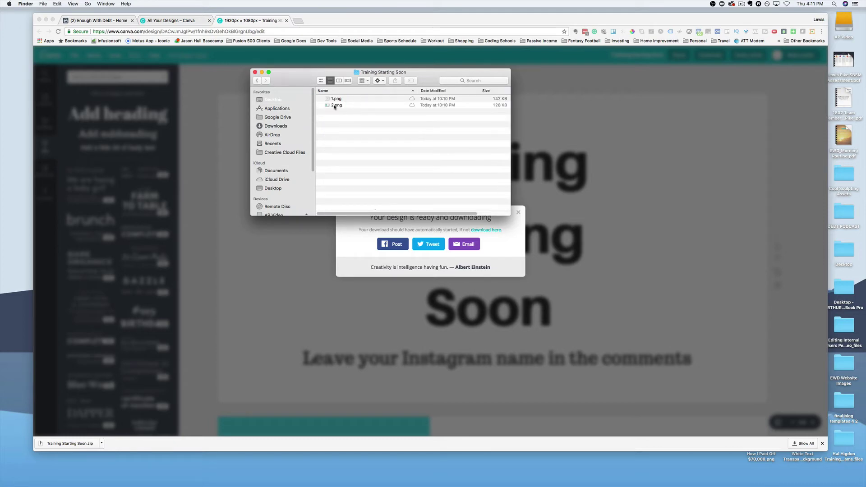
left_click(262, 72)
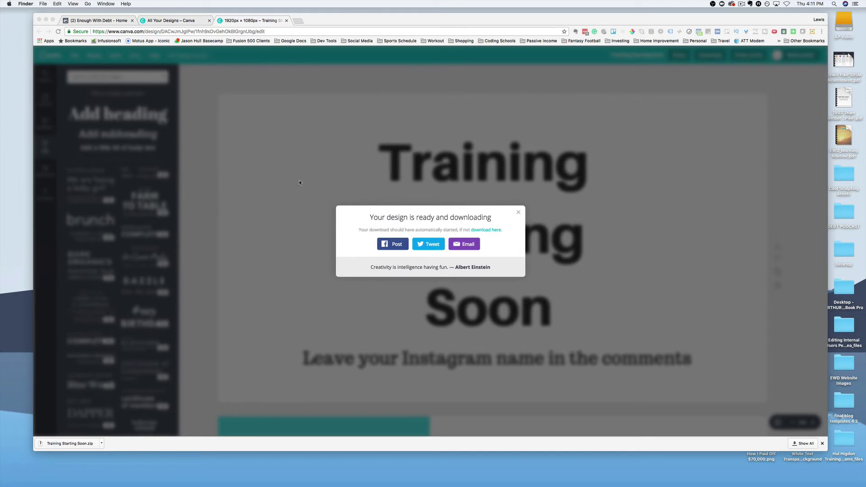
Step: Close Canva's download confirmation and switch to the 'Enough With Debt - Home' Facebook tab
left_click(518, 212)
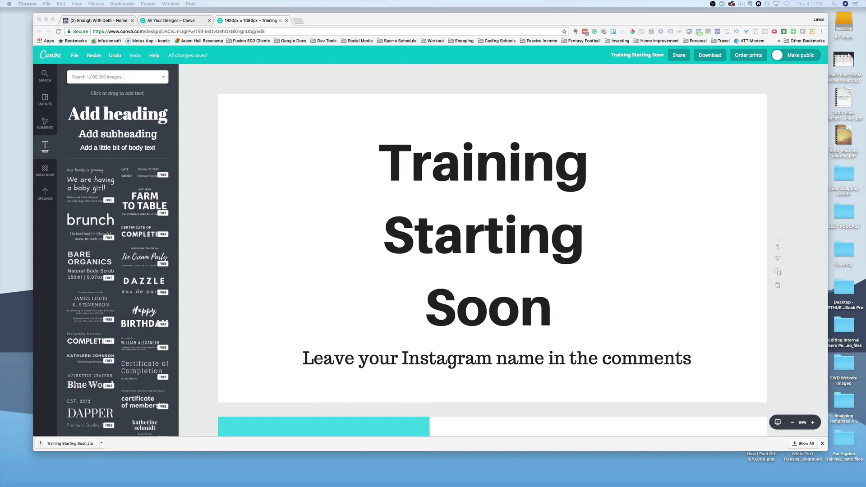
left_click(98, 21)
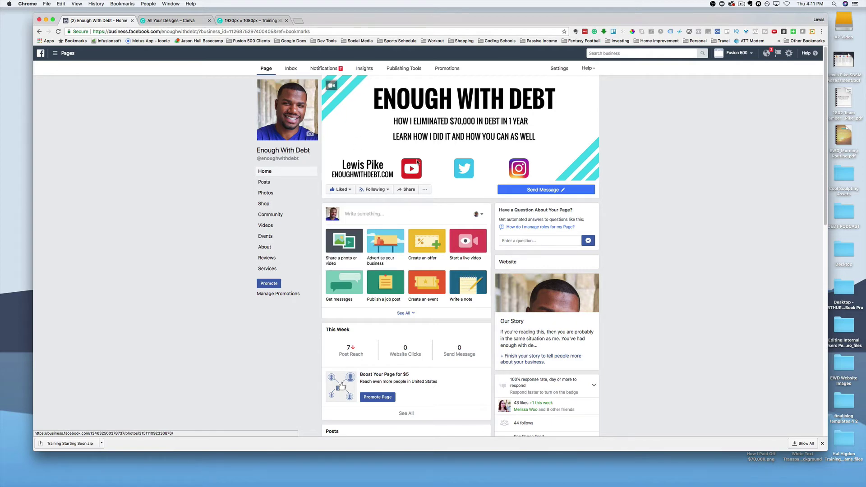
Step: Create a new Live Video post from the Enough With Debt page's Publishing Tools
scroll(414, 207, "down", 5)
scroll(385, 202, "up", 5)
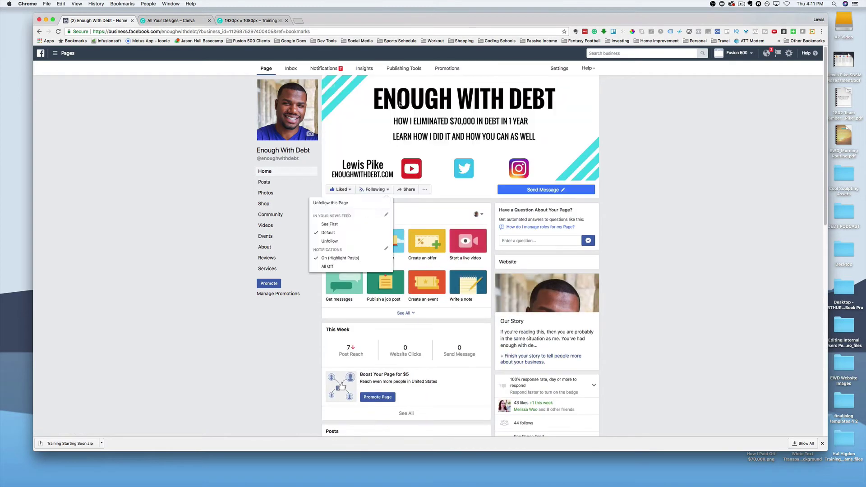
left_click(406, 70)
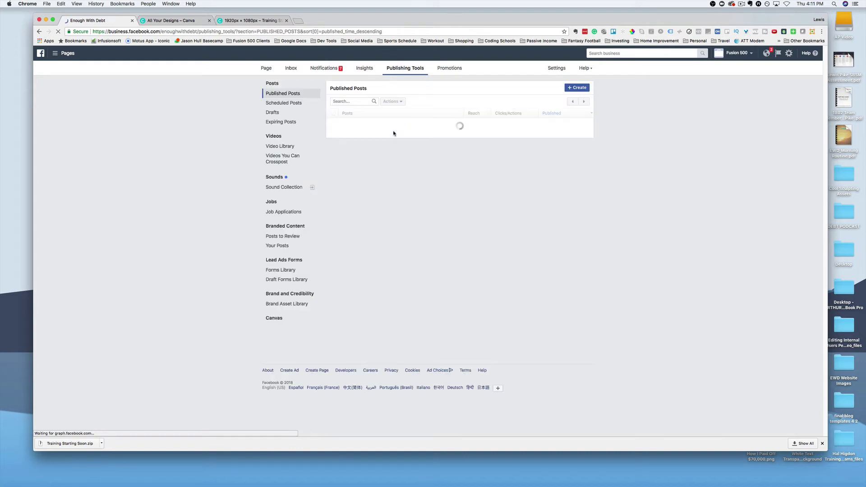
left_click(580, 88)
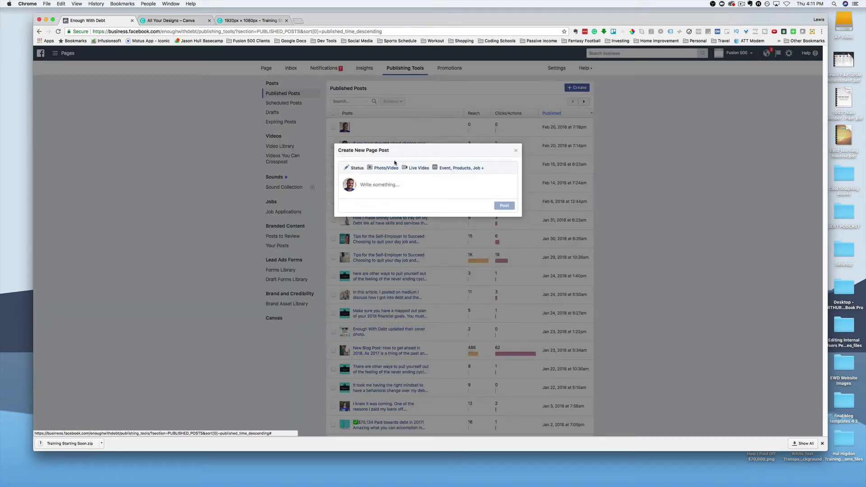
left_click(411, 168)
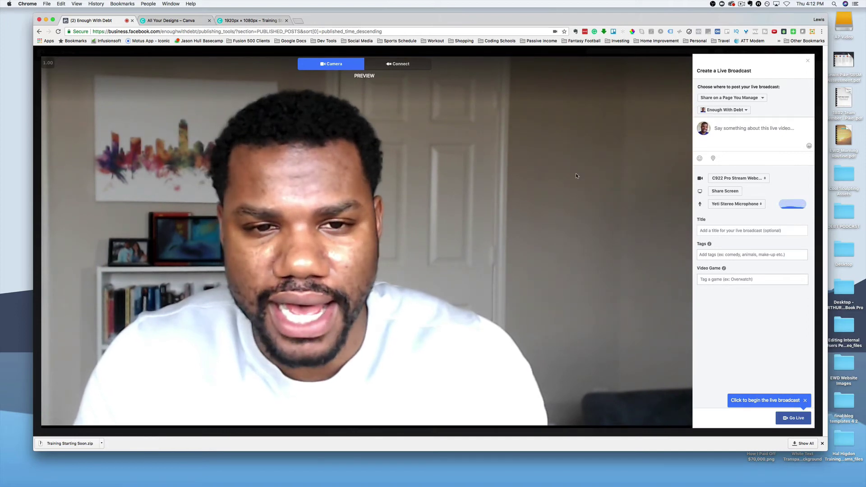
Step: Show the Connect tab's server URL and stream key and select each for copying
left_click(399, 64)
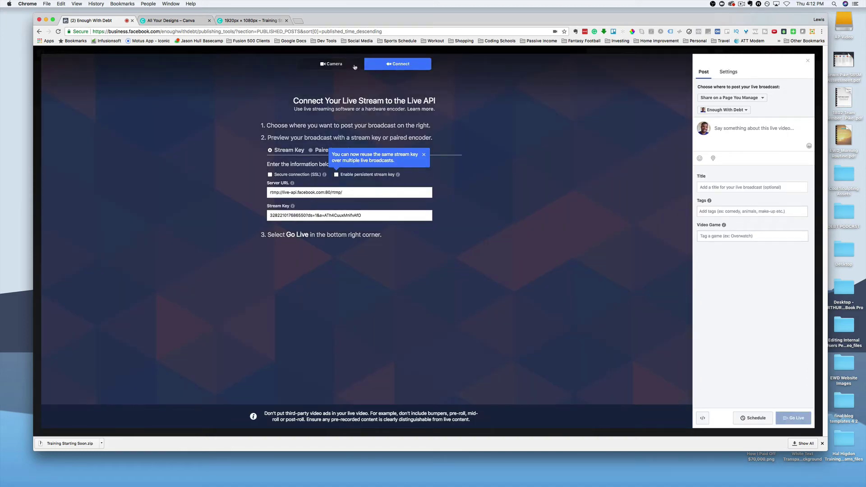
left_click(424, 155)
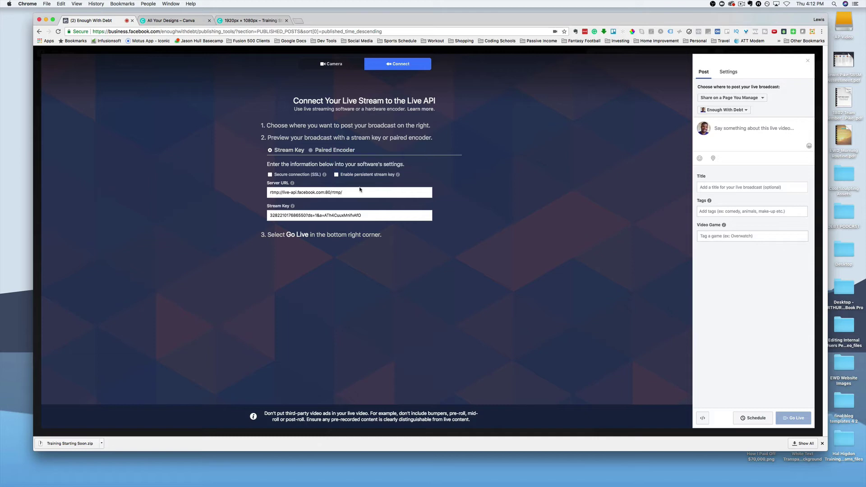
left_click(351, 193)
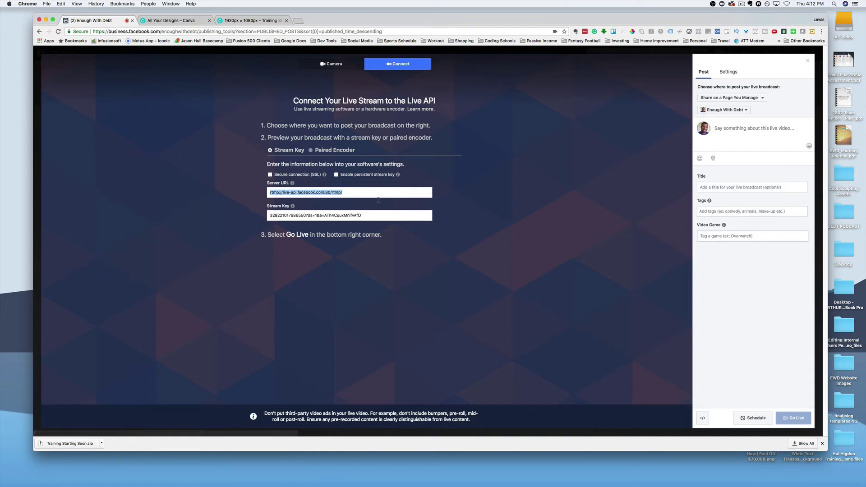
left_click(367, 215)
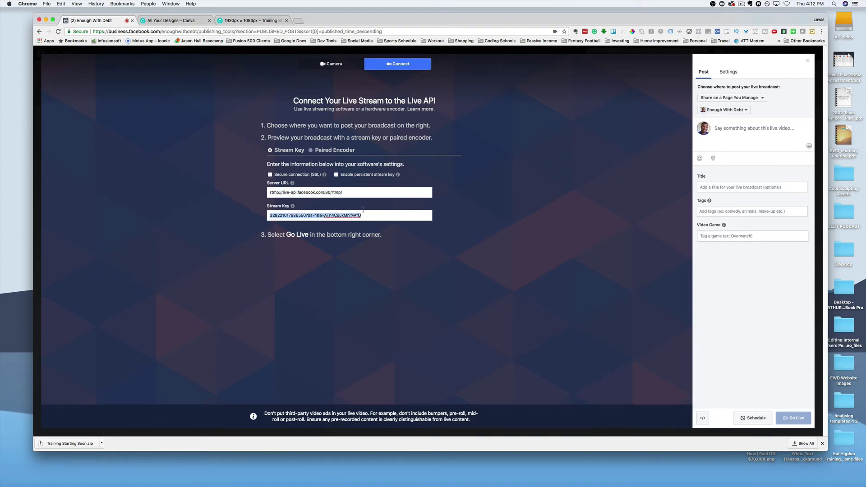
left_click(708, 188)
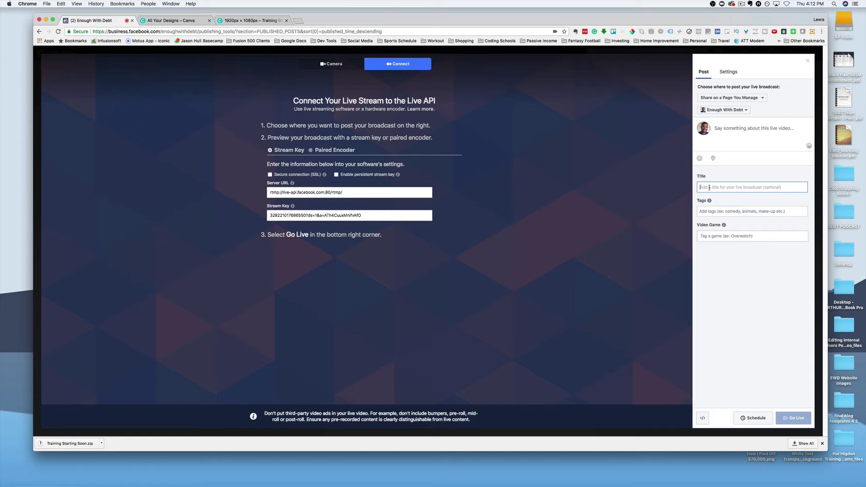
Step: Title the live broadcast 'How to Use Facebook Bots'
type("How to Use Facebook Bot")
Step: Add the tags youtube and facebook bots, then copy the stream key
left_click(704, 212)
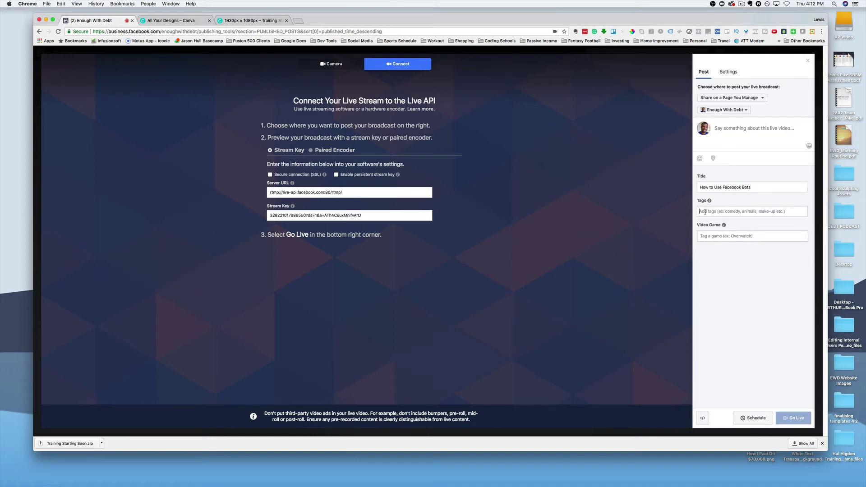
type("you")
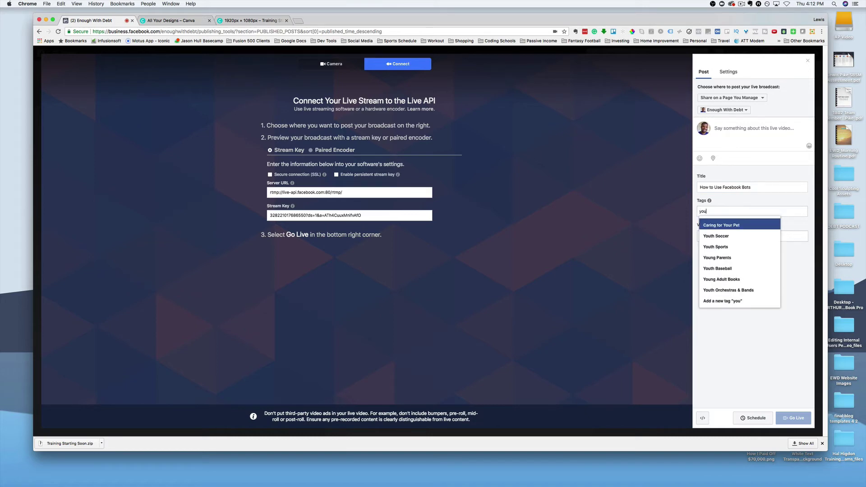
type("tube")
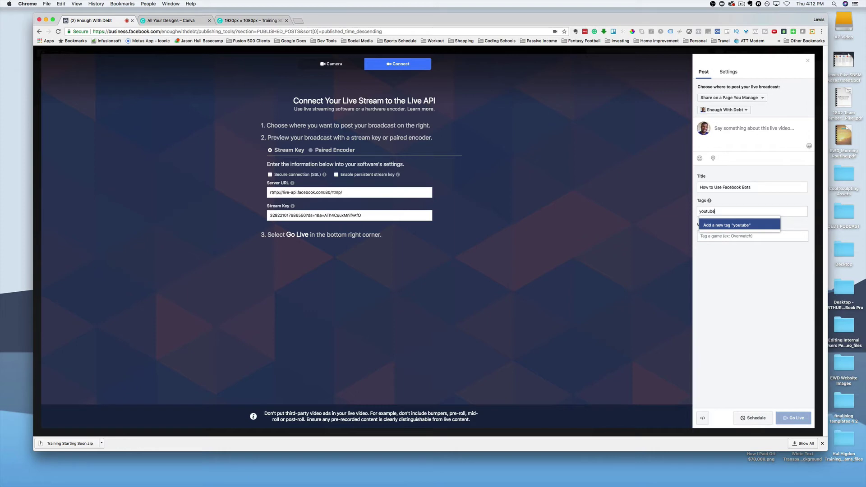
key("Return")
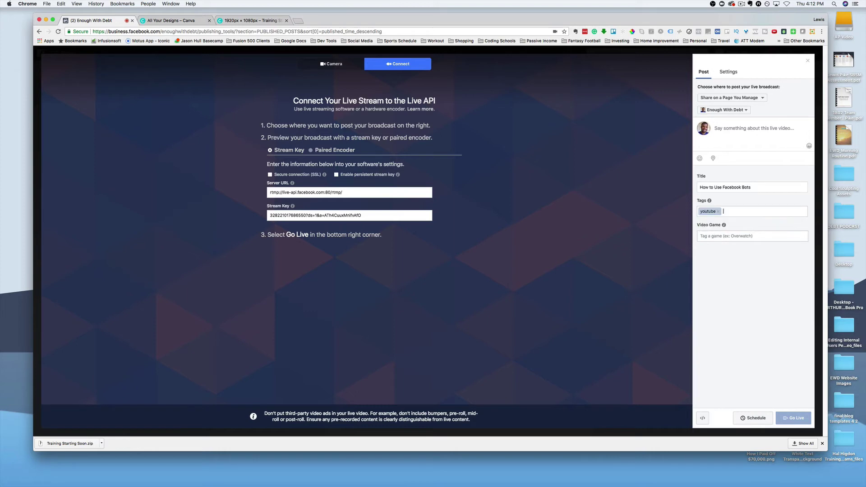
type("fabe")
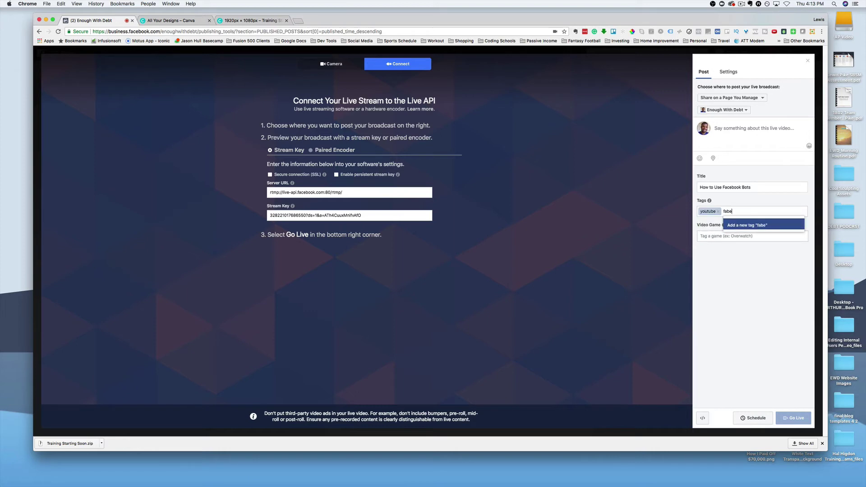
key("BackSpace")
type("ceboo")
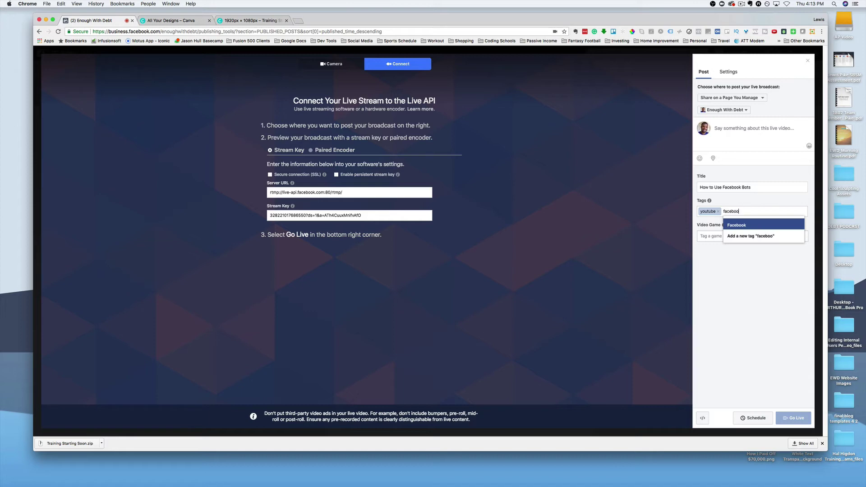
type("k bit")
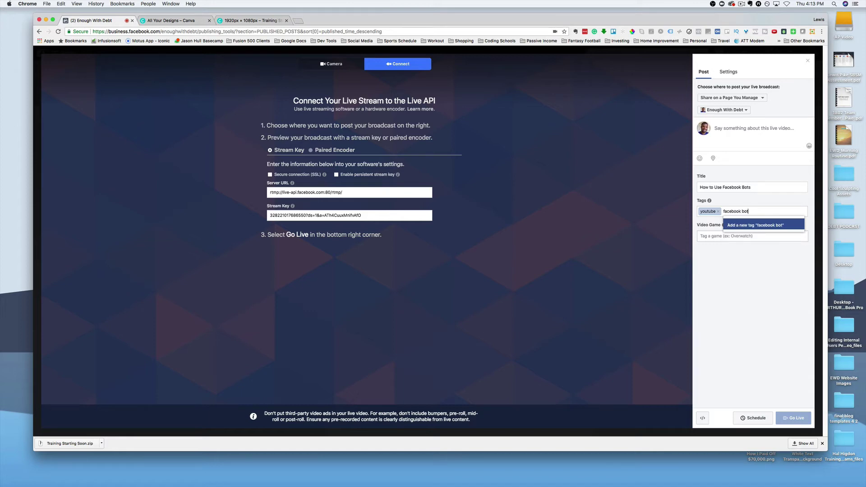
key("Return")
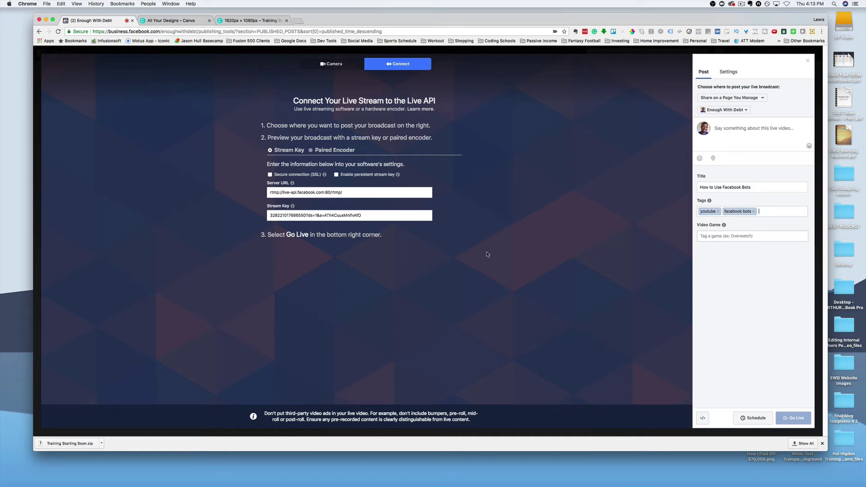
left_click(390, 213)
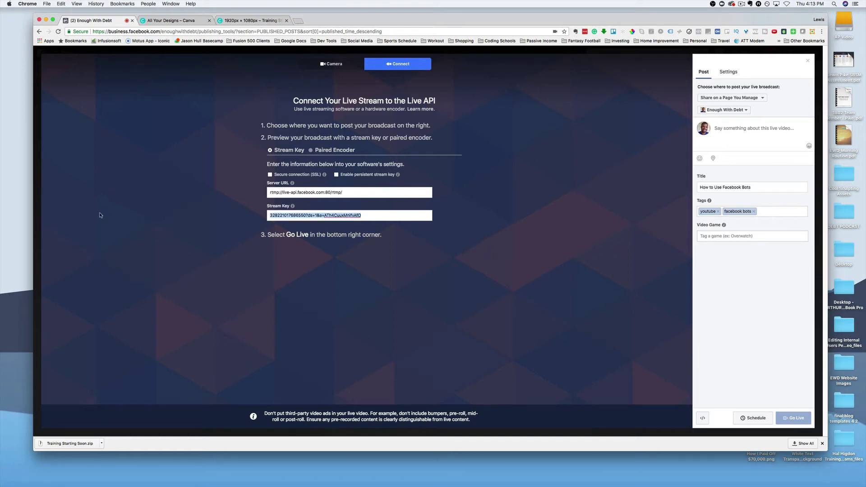
key("super+c")
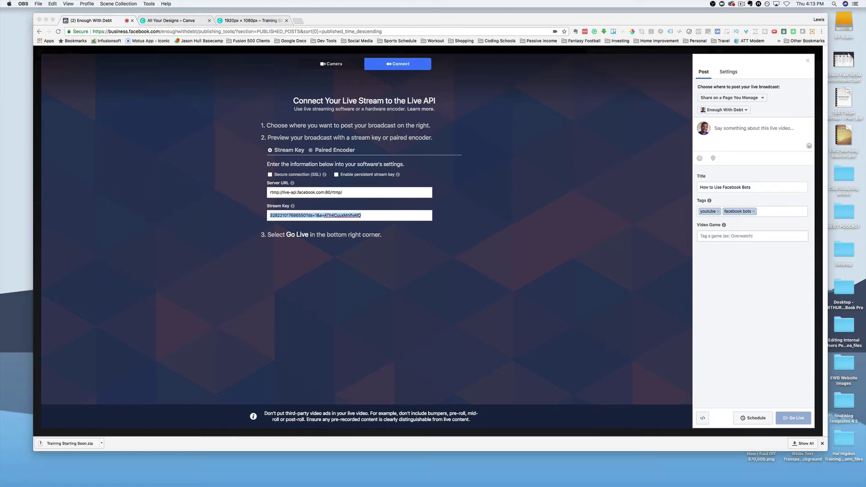
Step: Bring OBS Studio forward, enlarge its window, and shift it left beside the Facebook settings
key("super+Tab")
left_click_drag(4, 48, 310, 50)
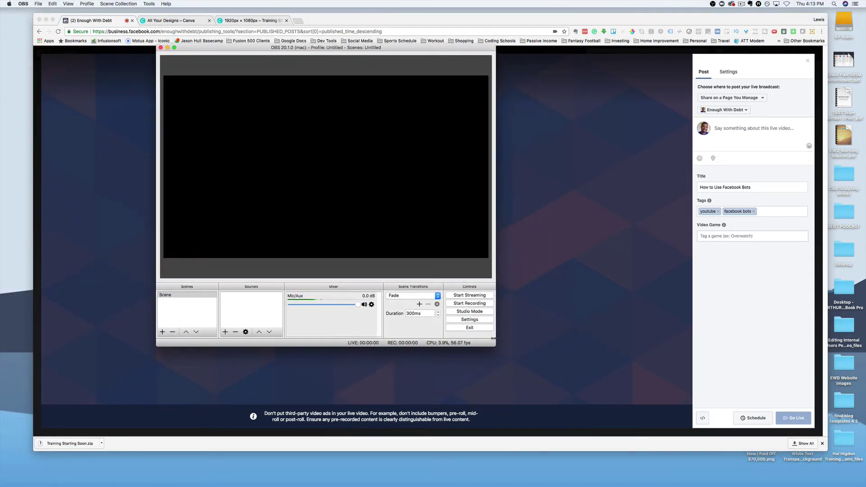
left_click_drag(495, 346, 735, 396)
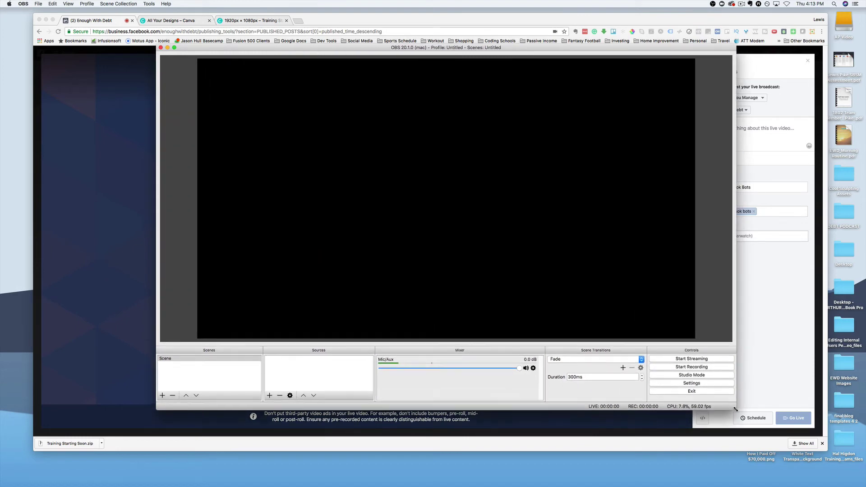
left_click_drag(530, 48, 446, 55)
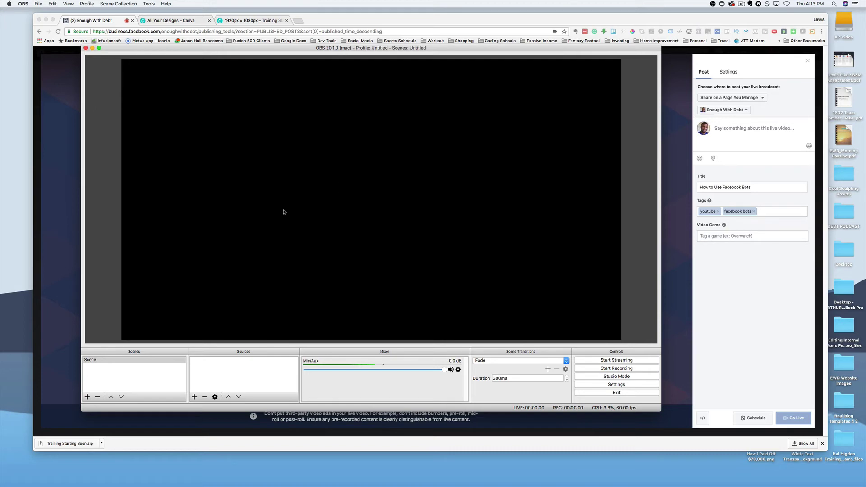
left_click(133, 375)
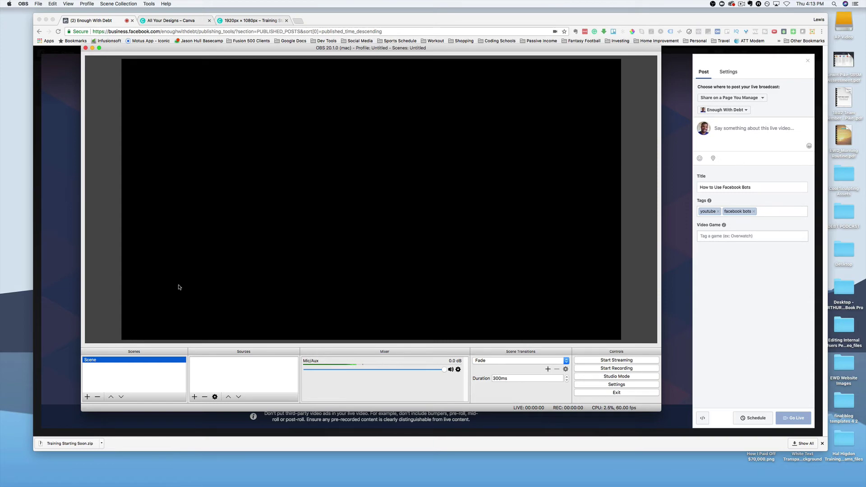
Step: Add an OBS scene named 'Youtube Training' and move it above the default Scene
left_click(87, 397)
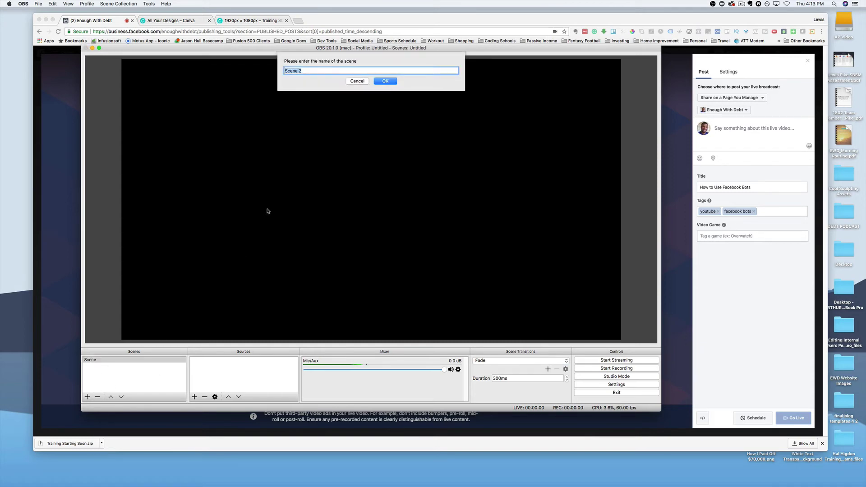
type("Youtube Training")
left_click(384, 82)
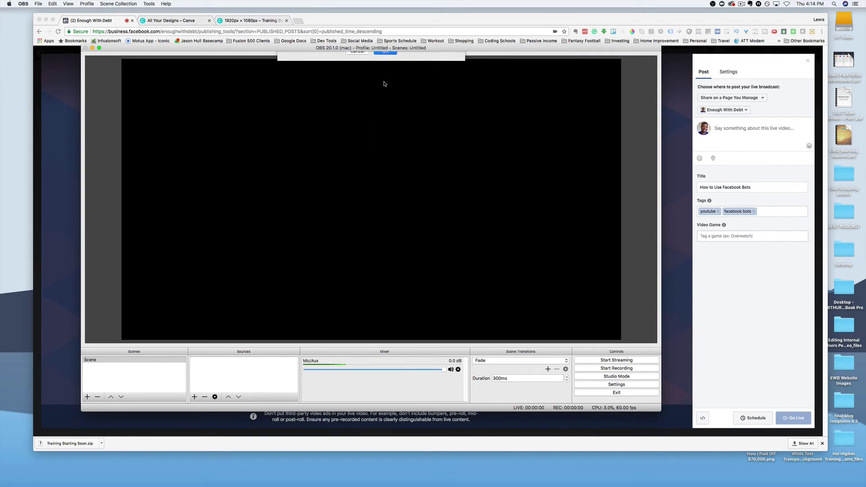
left_click(111, 396)
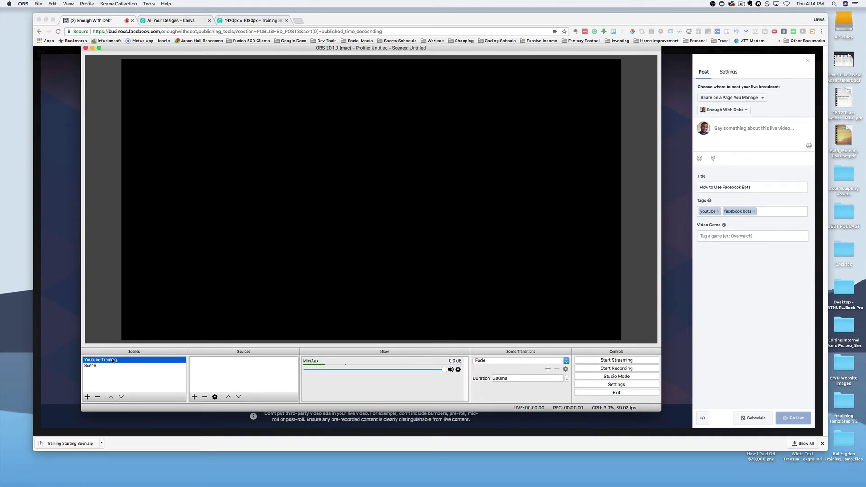
left_click(194, 397)
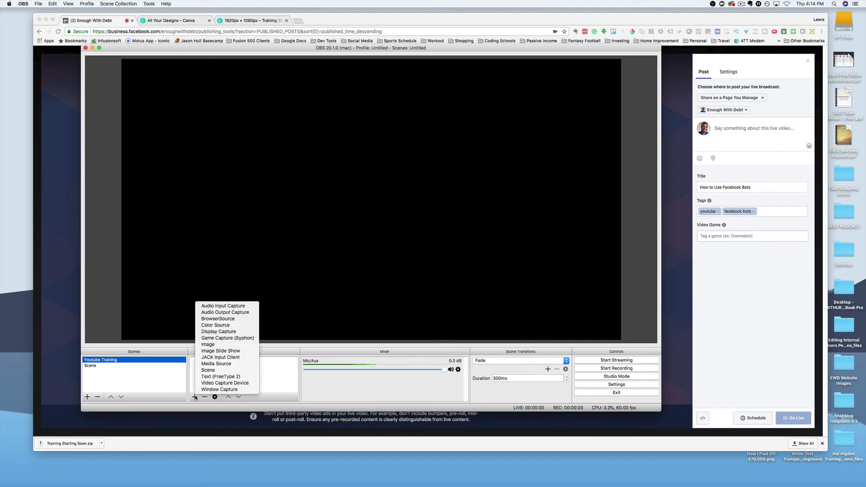
Step: Add an image source named 'Starting Soon' to the Youtube Training scene
left_click(227, 345)
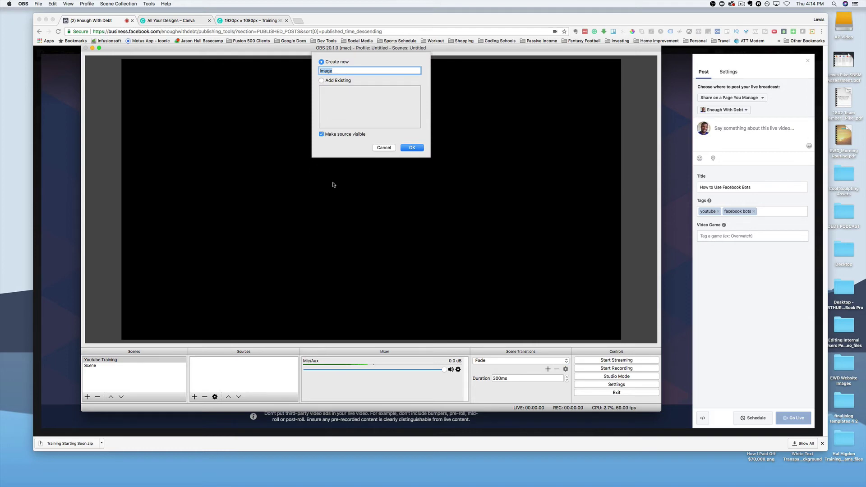
type("Ttarting Sonn")
key("BackSpace")
key("BackSpace")
type("o")
key("Return")
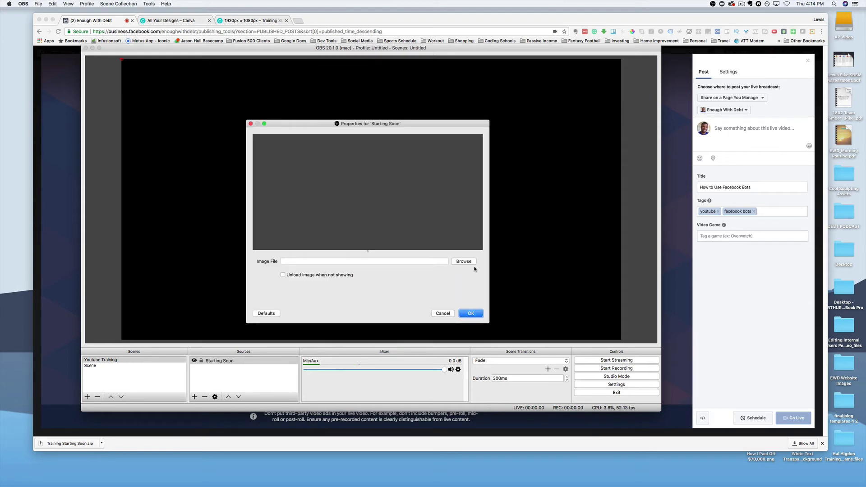
Step: Load Desktop/Training Starting Soon/1.png as the Starting Soon source's image
left_click(466, 262)
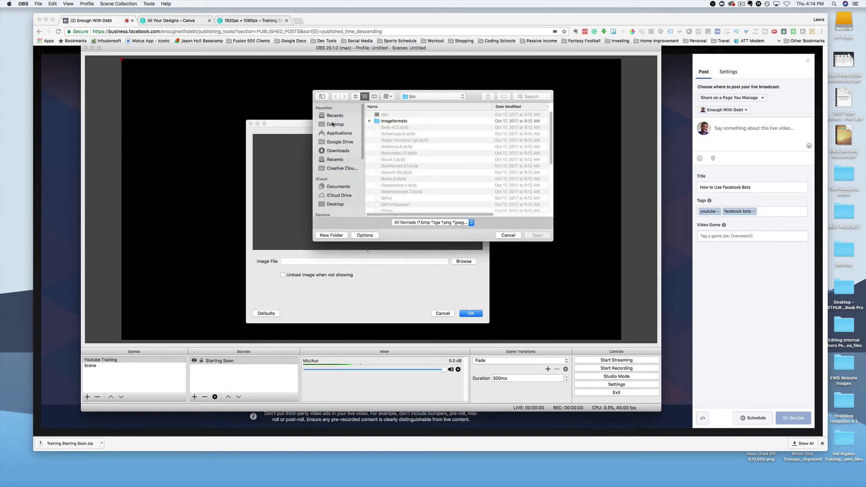
left_click(332, 125)
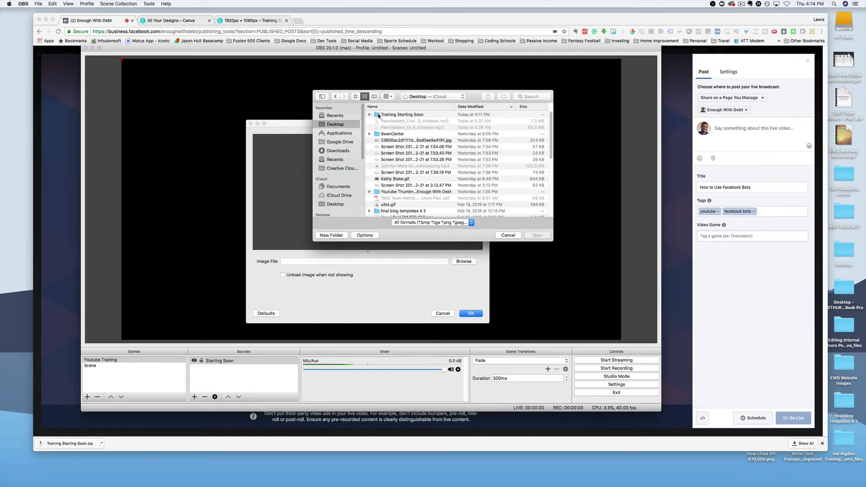
left_click(370, 116)
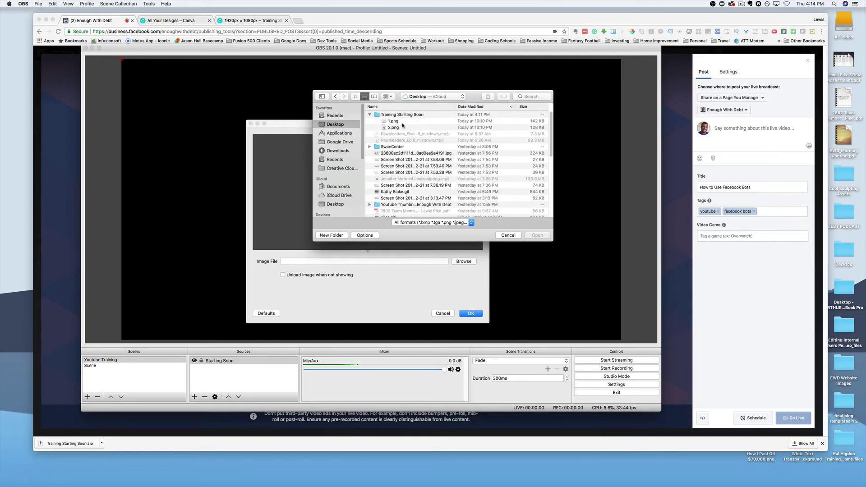
left_click(397, 121)
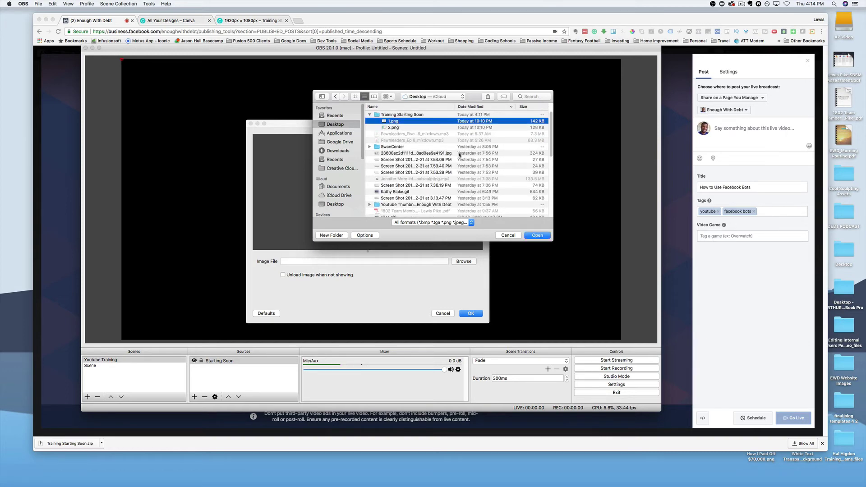
key("space")
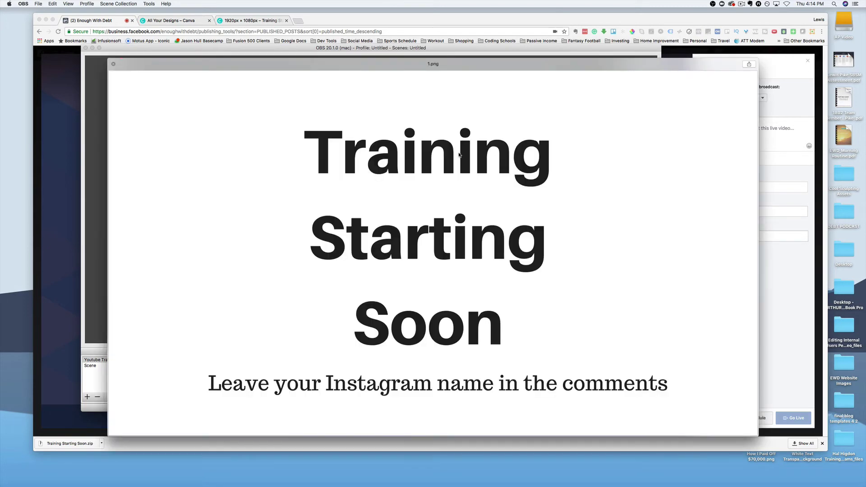
key("space")
left_click(535, 237)
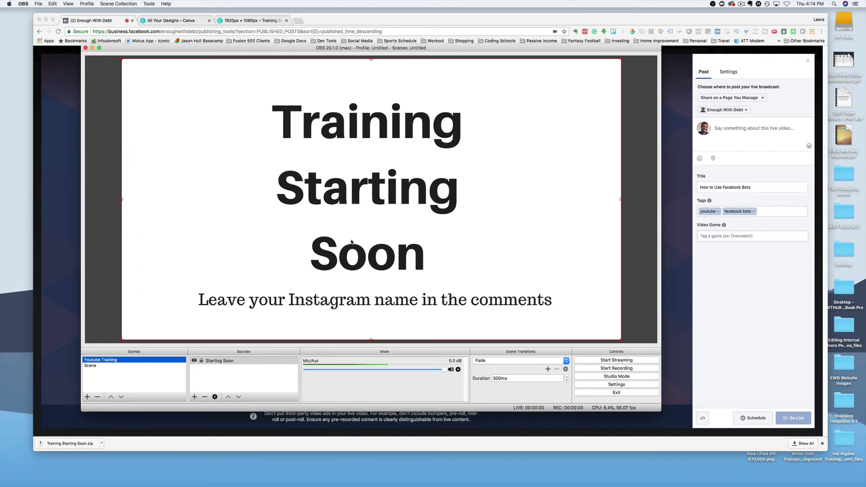
Step: Add another image source named 'FB Bot Training Slide'
left_click(194, 397)
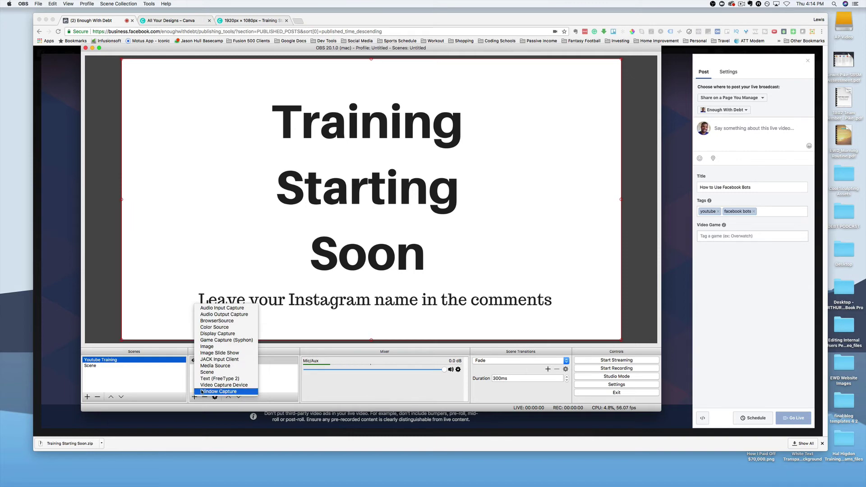
left_click(212, 347)
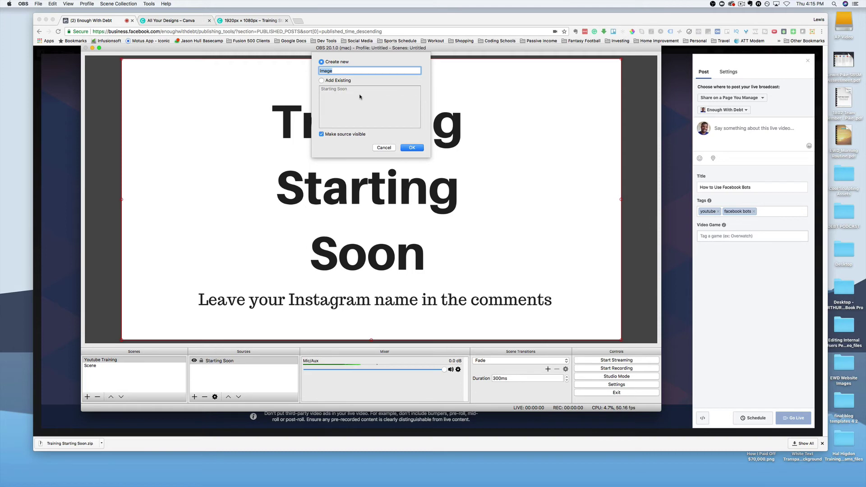
type("Fa")
type(" Bot")
type(" Str")
type("raini")
type("g")
type(" Slider")
key("BackSpace")
type("n")
left_click(412, 148)
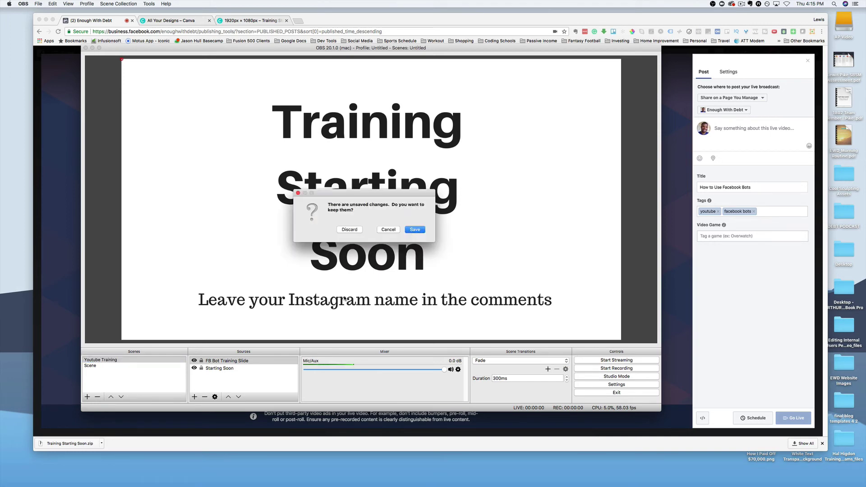
left_click(413, 231)
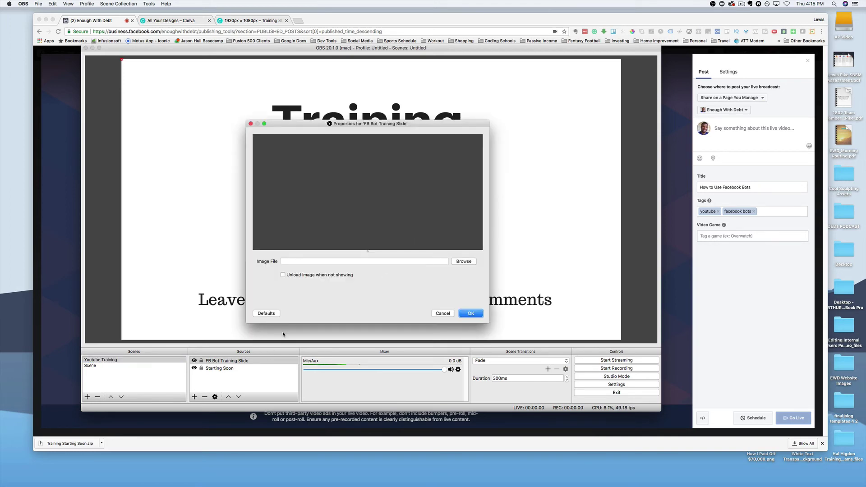
Step: Load 2.png from the Training Starting Soon folder as that source's image
left_click(464, 261)
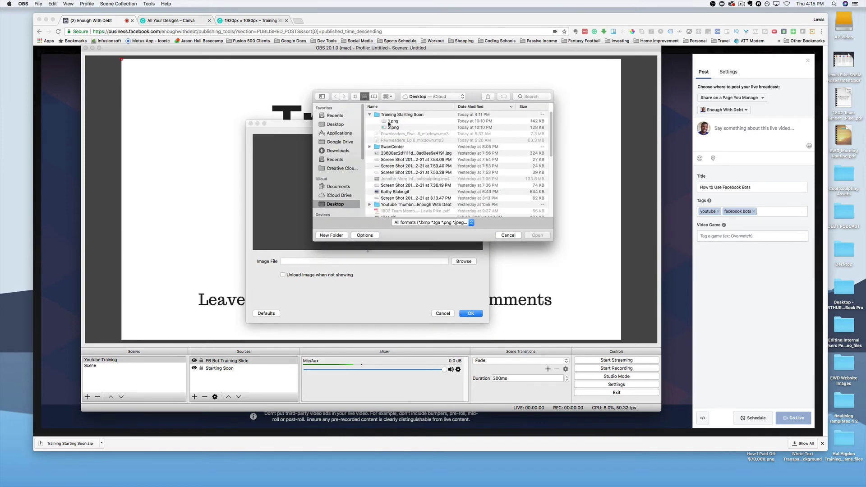
left_click(390, 127)
key("space")
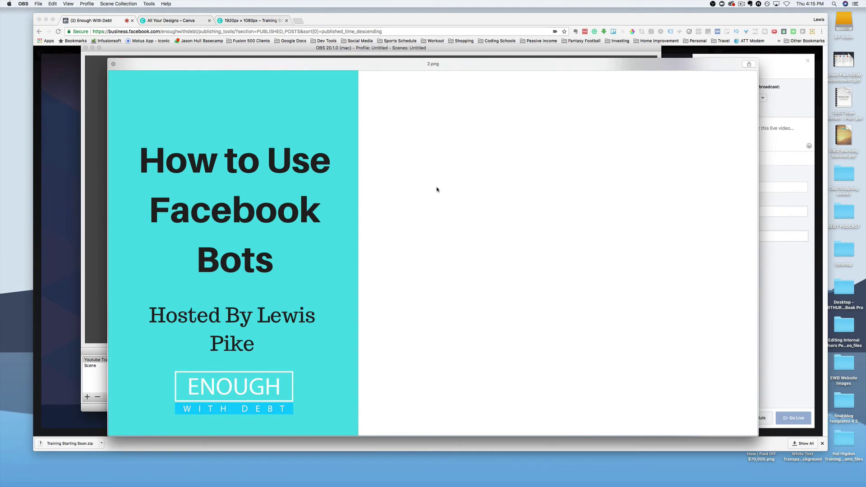
key("space")
left_click(536, 237)
key("Return")
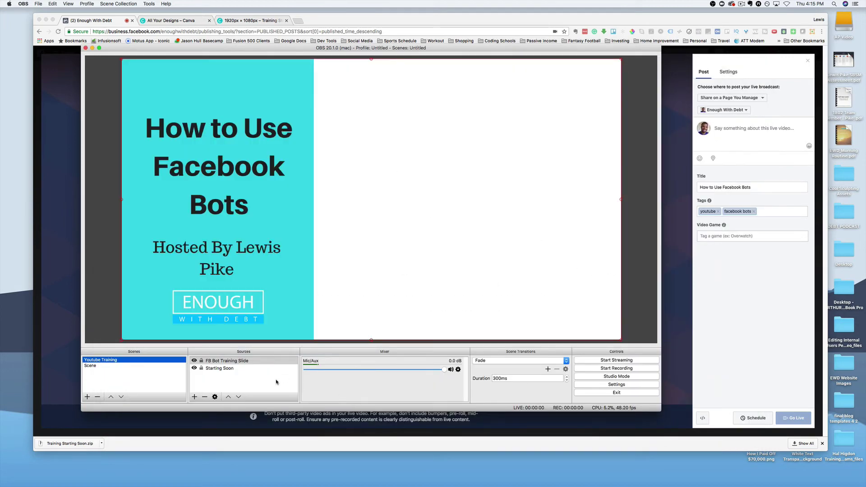
Step: Move Starting Soon above FB Bot Training Slide and toggle its visibility to verify layering
left_click(219, 368)
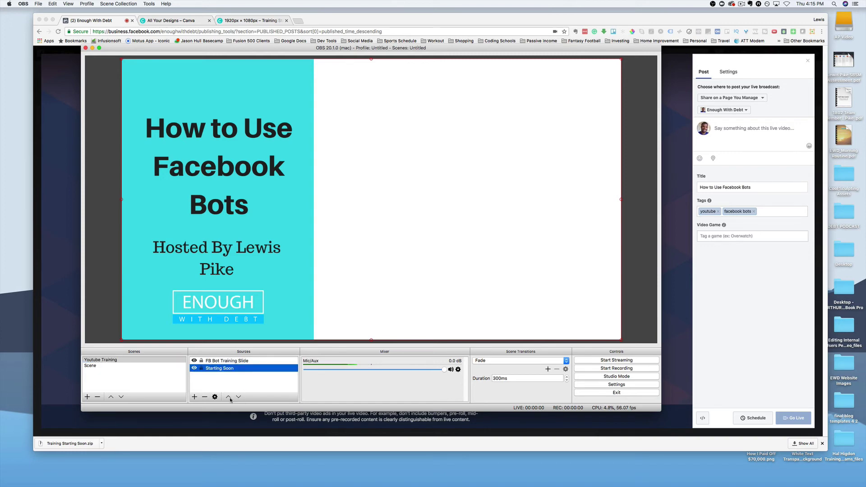
left_click(228, 398)
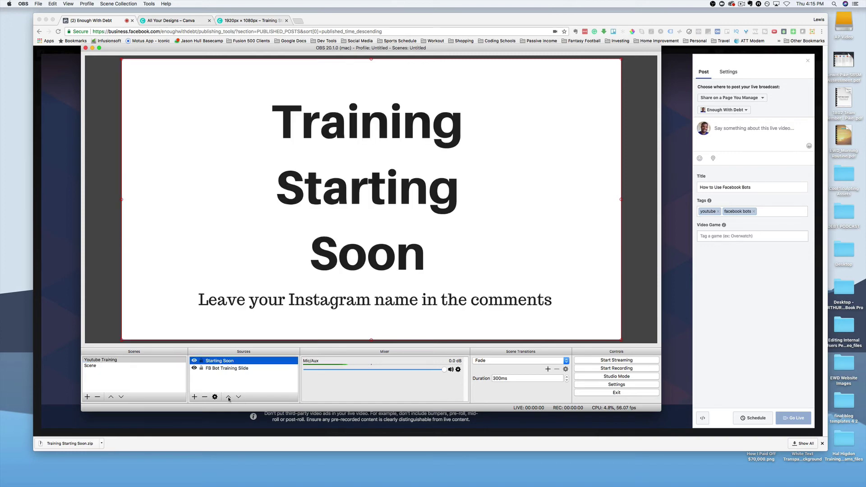
left_click(194, 360)
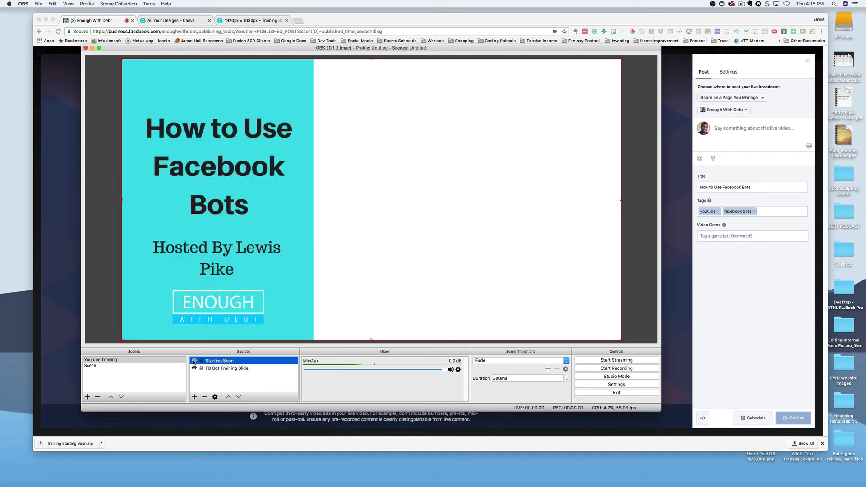
left_click(194, 361)
left_click(215, 368)
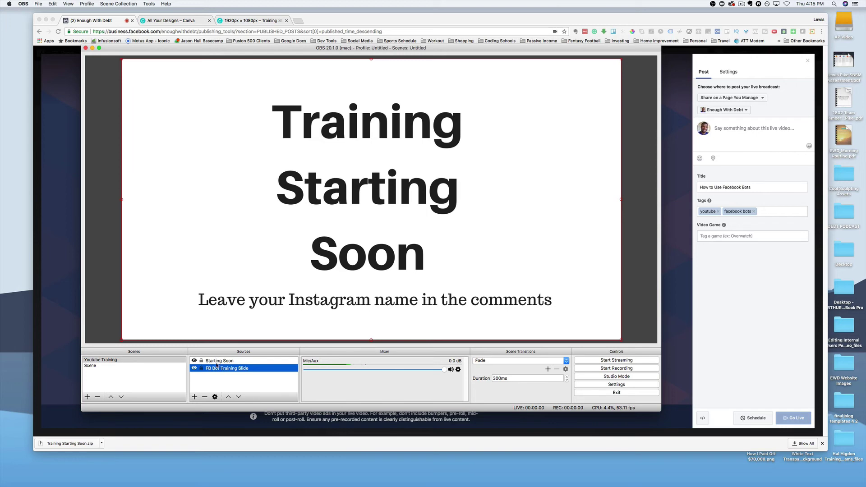
left_click(219, 361)
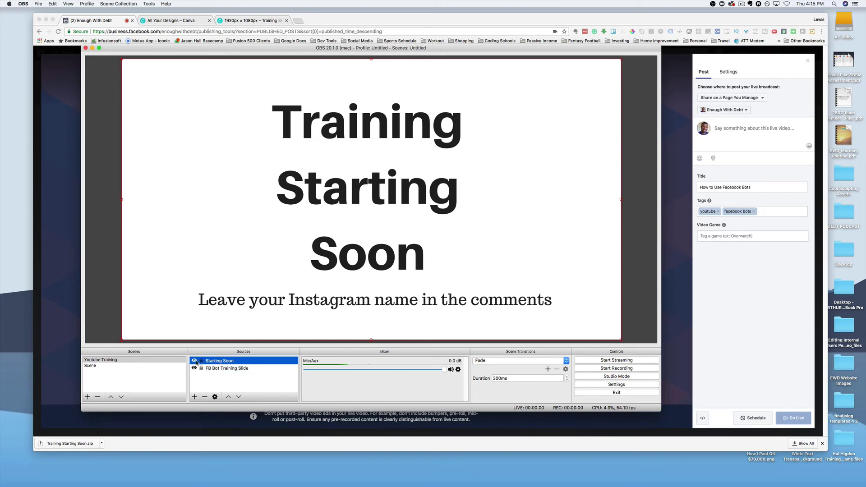
left_click(194, 361)
left_click(194, 361)
Step: Add a new Video Capture Device source to the scene
left_click(194, 397)
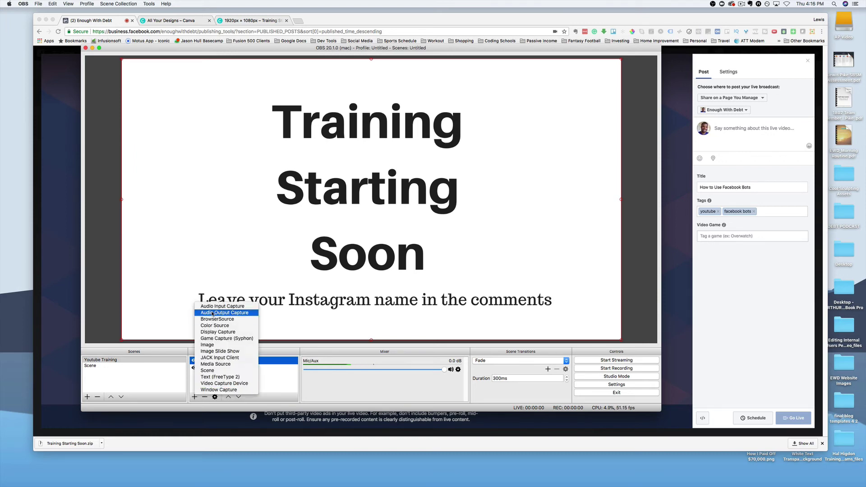
left_click(232, 382)
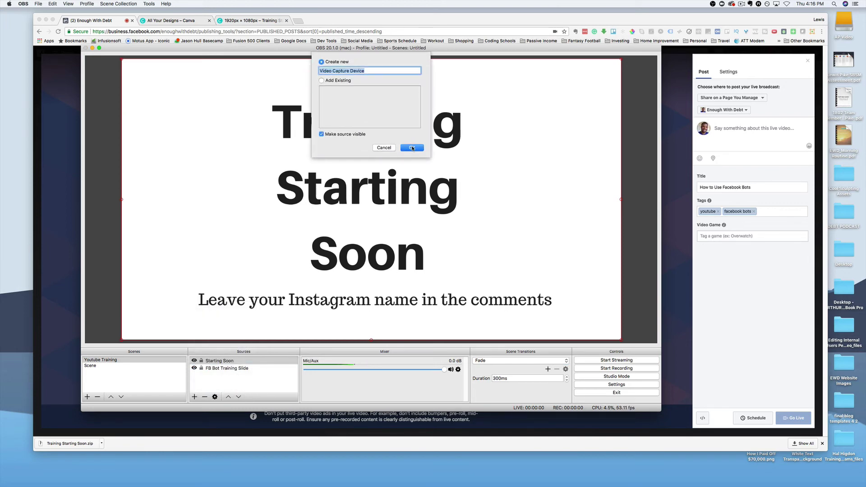
left_click(412, 146)
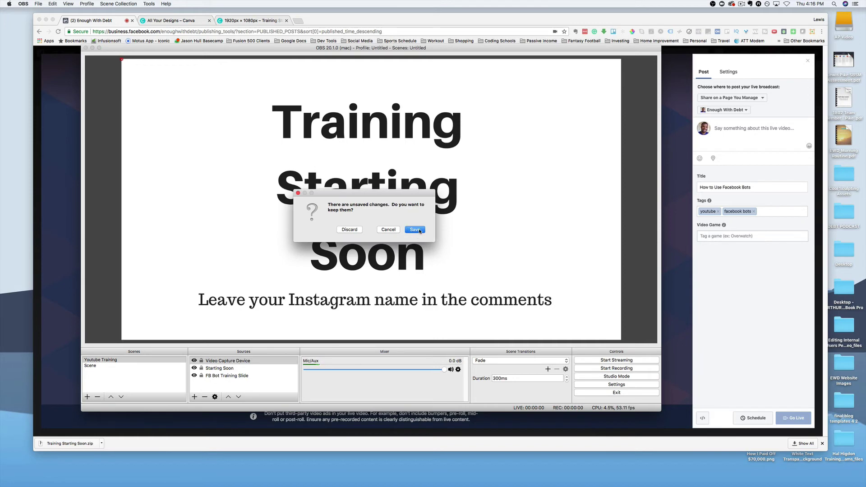
left_click(416, 230)
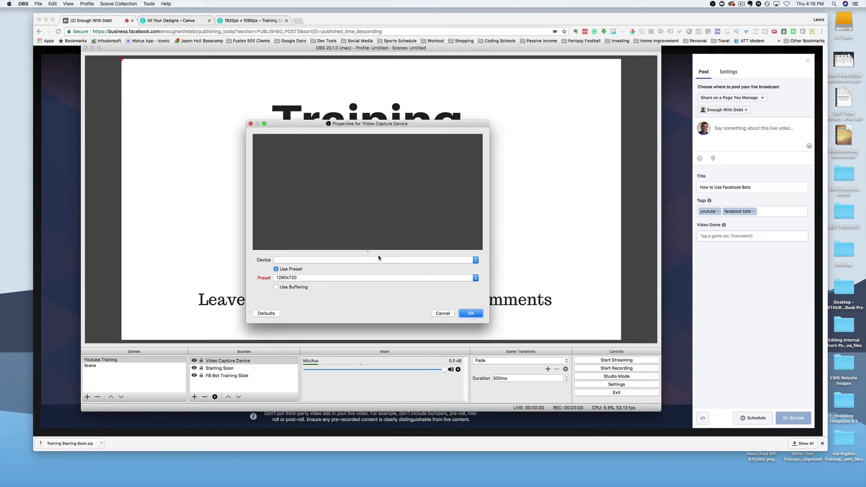
Step: Set the webcam source to the FaceTime HD Camera (Built-in) with the High preset
left_click(378, 260)
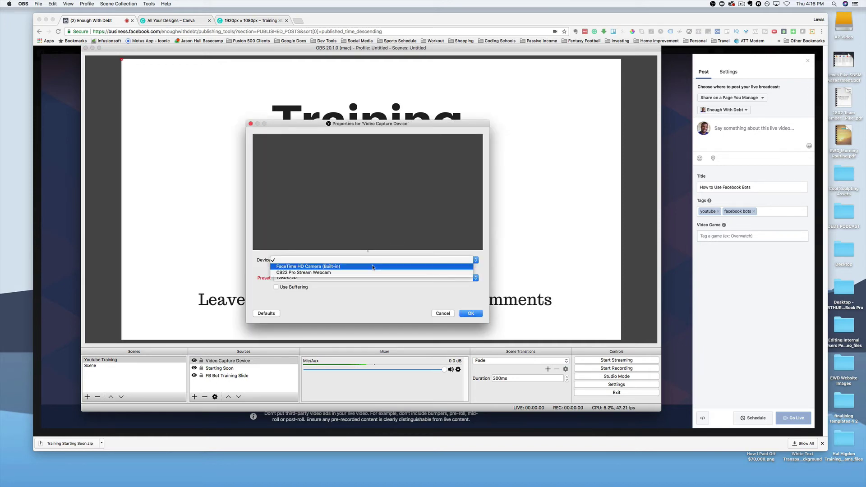
left_click(372, 266)
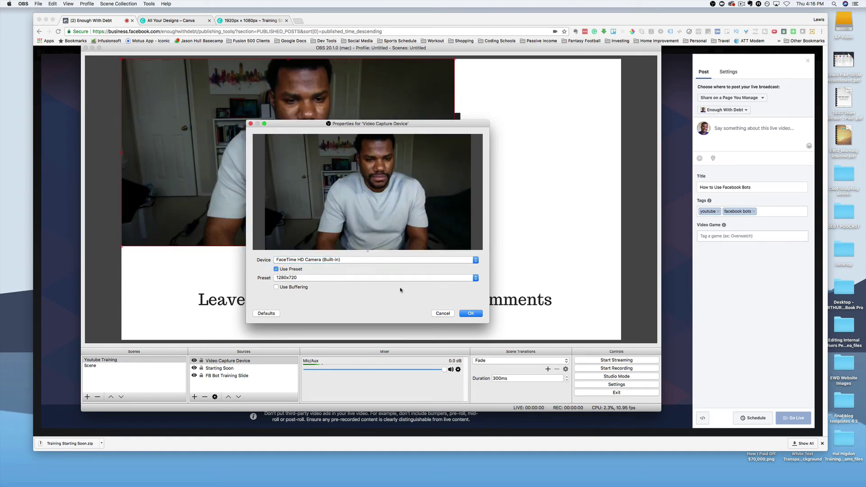
left_click(348, 278)
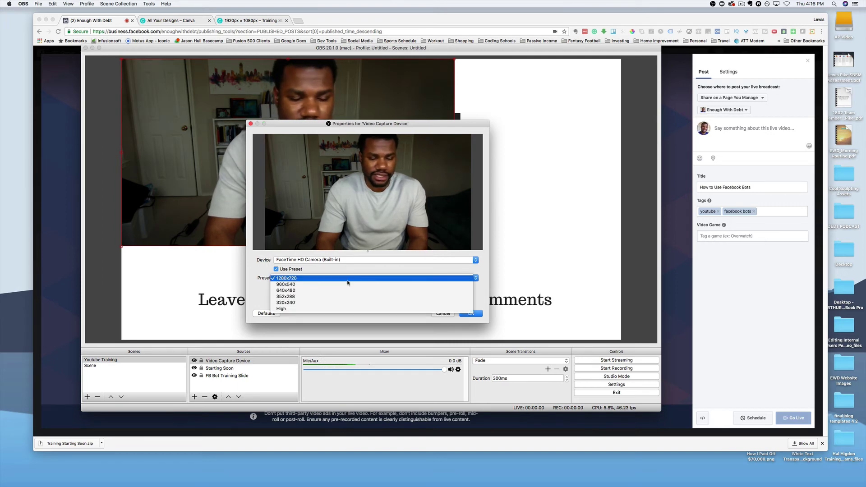
left_click(347, 284)
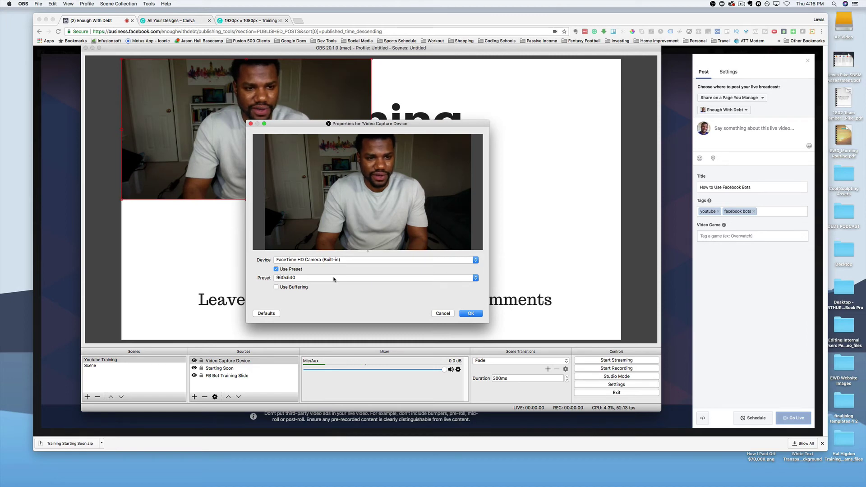
left_click(334, 278)
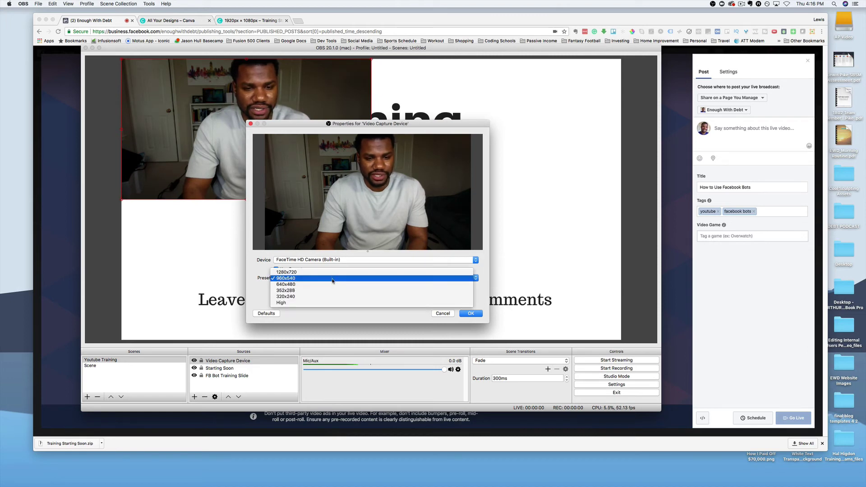
left_click(324, 304)
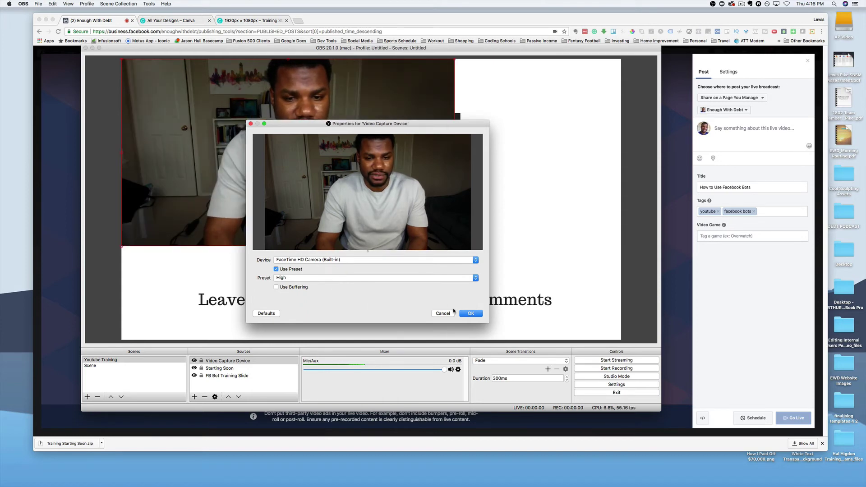
left_click(469, 313)
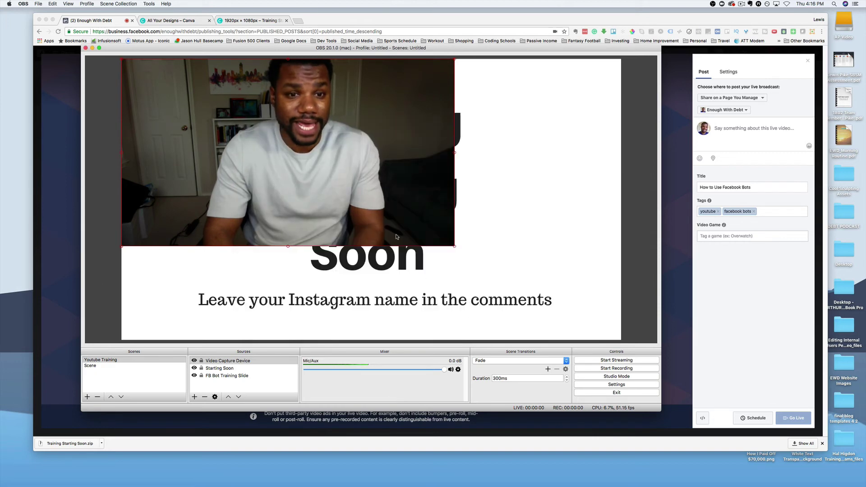
Step: Shift the webcam image and move Video Capture Device to the bottom of the source order
left_click_drag(385, 79, 528, 115)
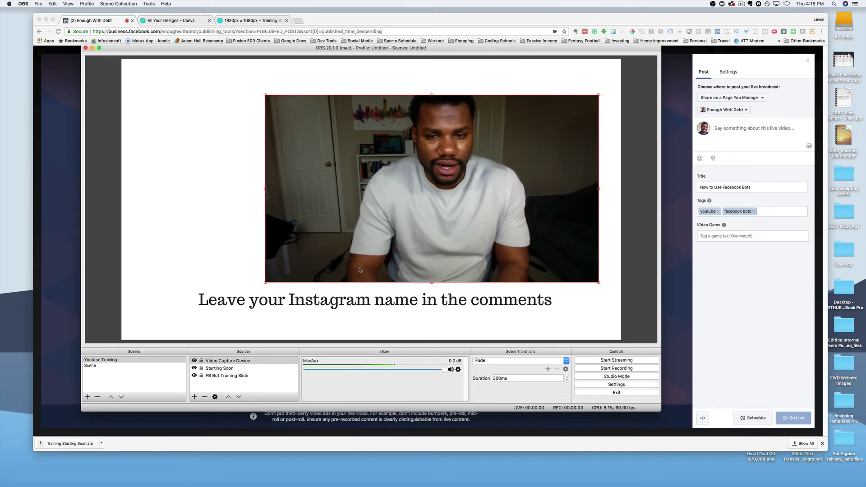
left_click(238, 396)
left_click(238, 396)
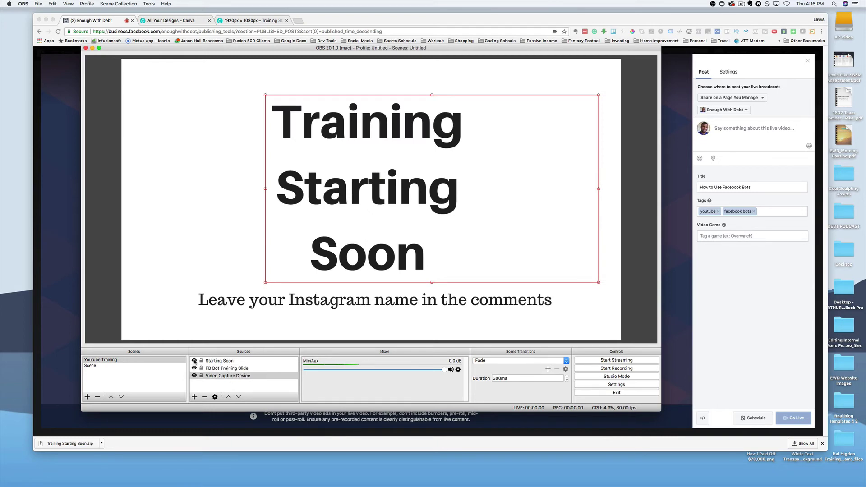
Step: Hide the Starting Soon slide and place FB Bot Training Slide beneath the webcam
left_click(194, 361)
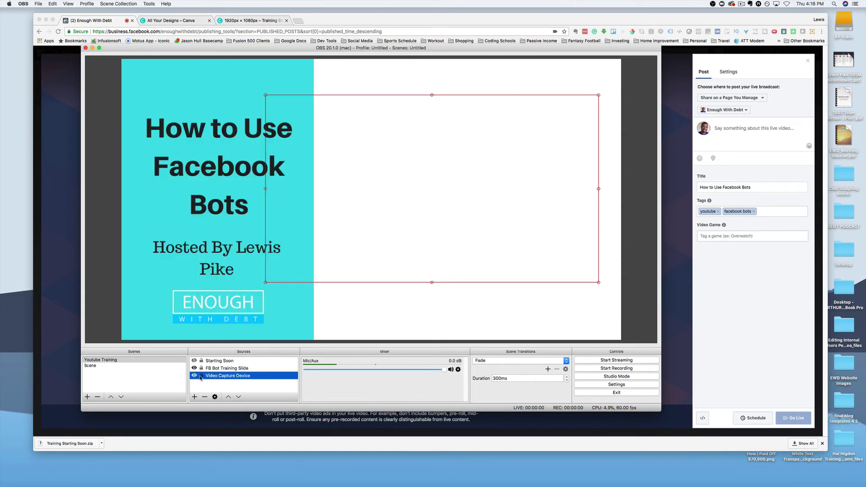
left_click(217, 368)
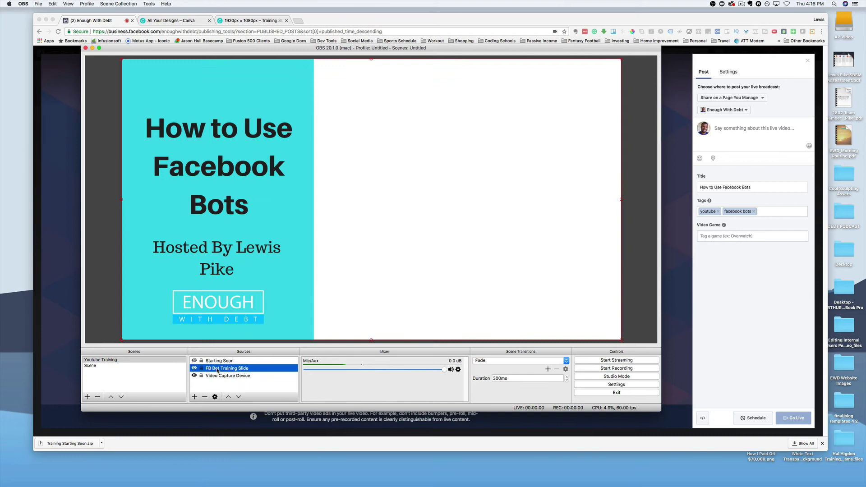
left_click(237, 397)
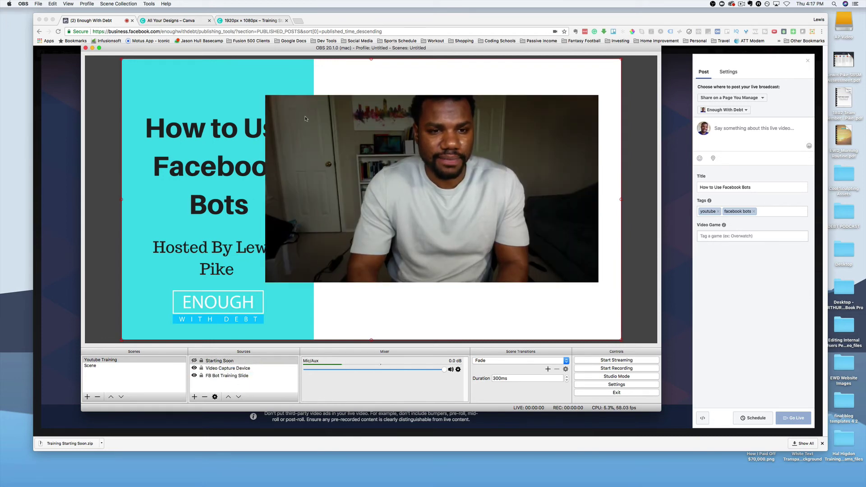
Step: Select the webcam, then roughly resize it and move it toward the slide's top
left_click(265, 94)
left_click_drag(266, 94, 352, 127)
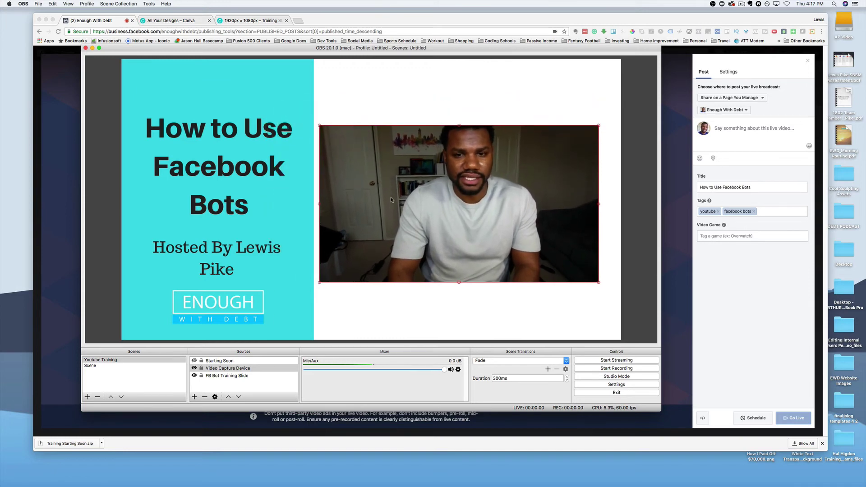
left_click_drag(427, 230, 423, 170)
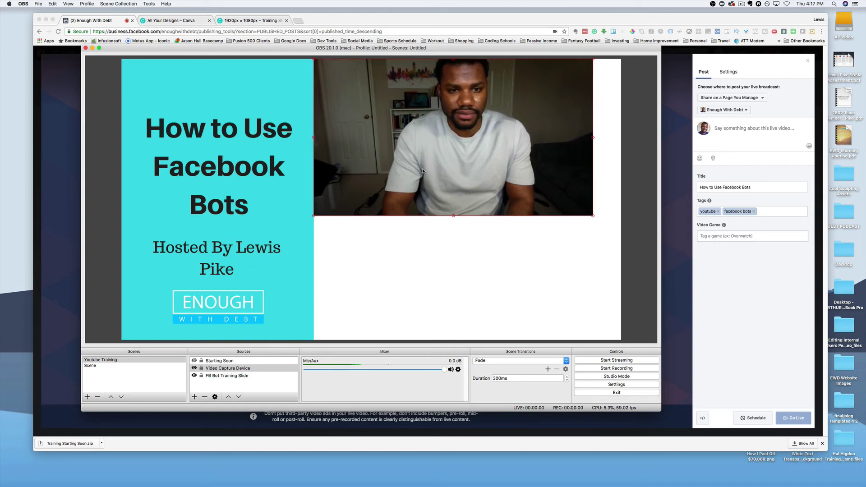
left_click_drag(593, 216, 612, 241)
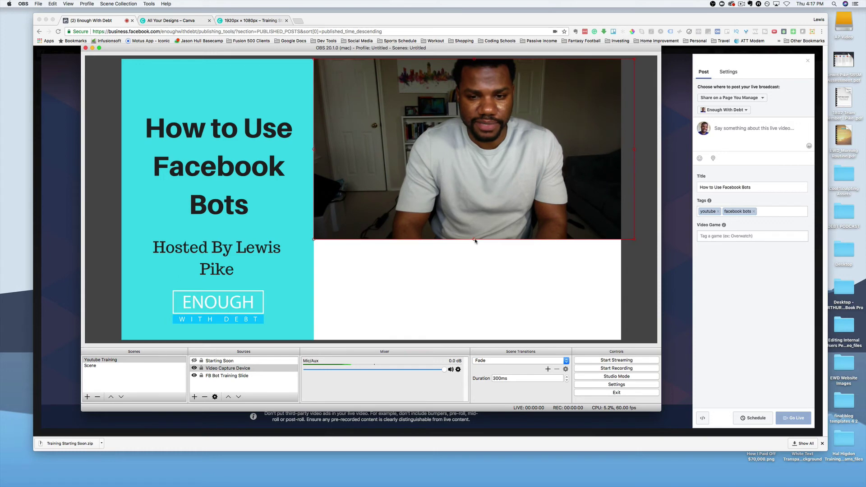
left_click_drag(475, 242, 480, 320)
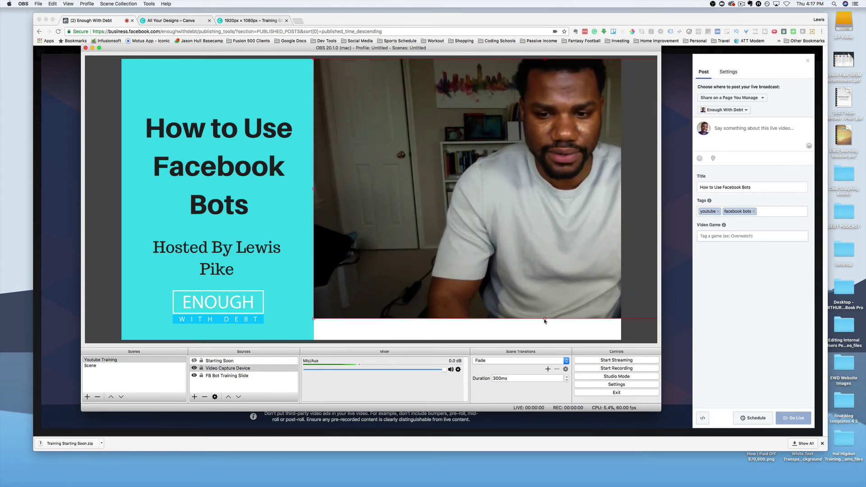
left_click_drag(544, 318, 561, 340)
Step: Fit the webcam to the slide's upper right, then show Starting Soon again
left_click_drag(573, 247, 339, 223)
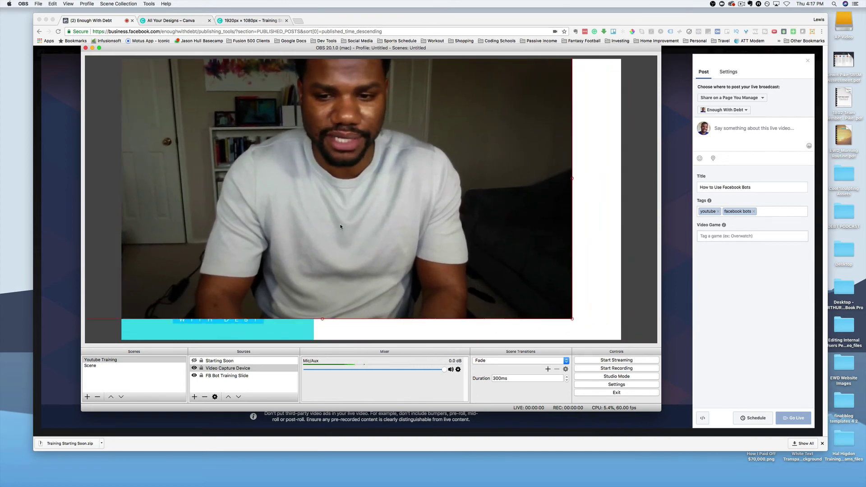
left_click_drag(569, 318, 348, 194)
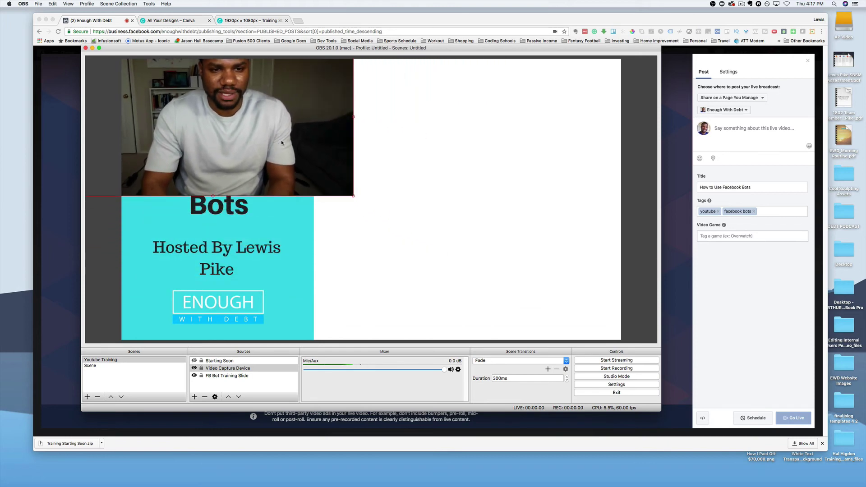
left_click_drag(281, 140, 520, 163)
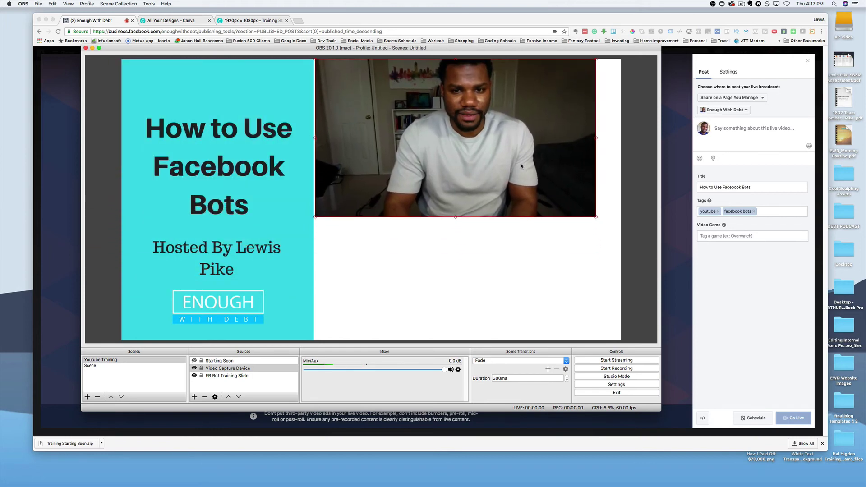
left_click_drag(596, 218, 620, 231)
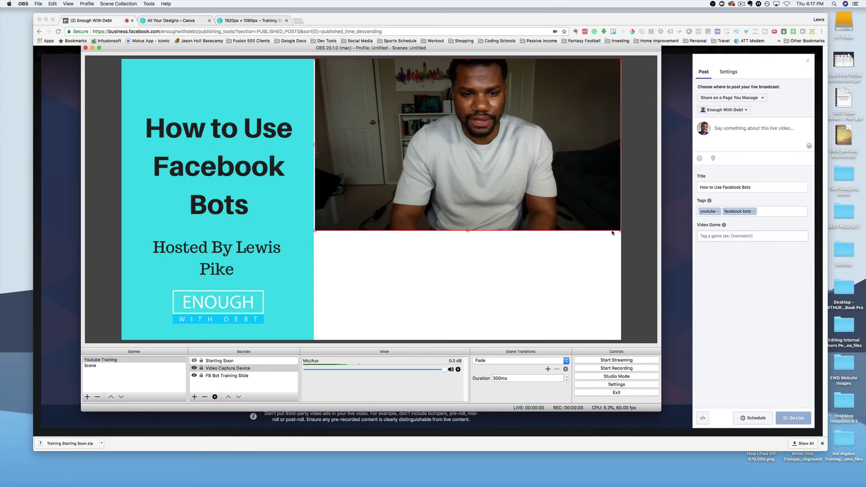
left_click_drag(552, 205, 549, 205)
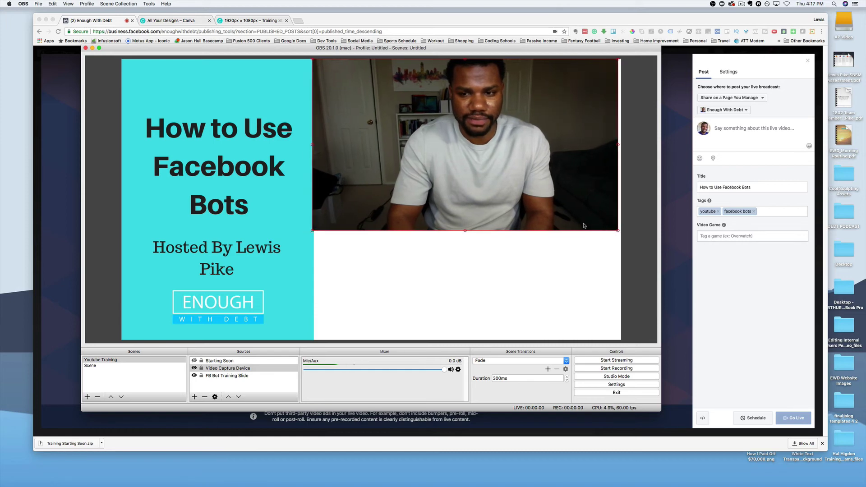
left_click_drag(617, 231, 621, 233)
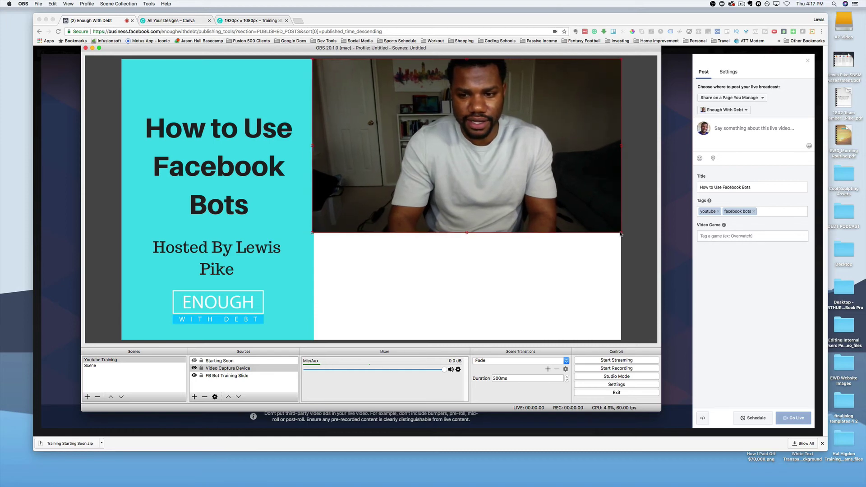
left_click(562, 282)
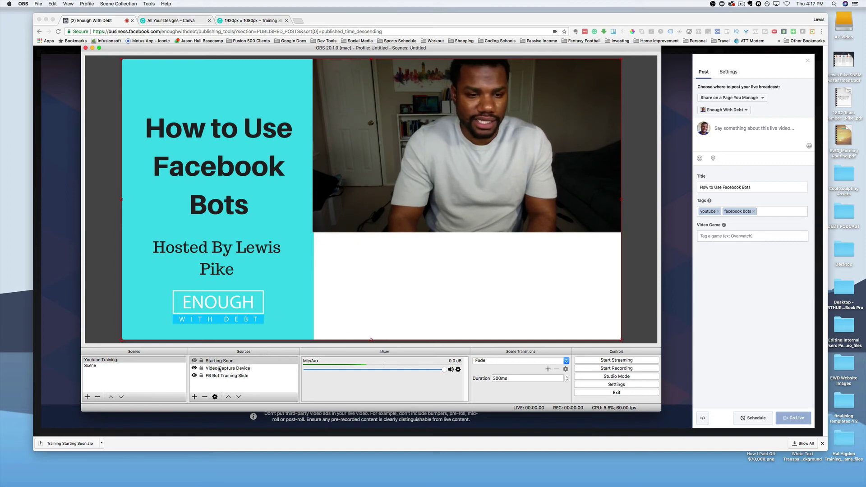
left_click(194, 360)
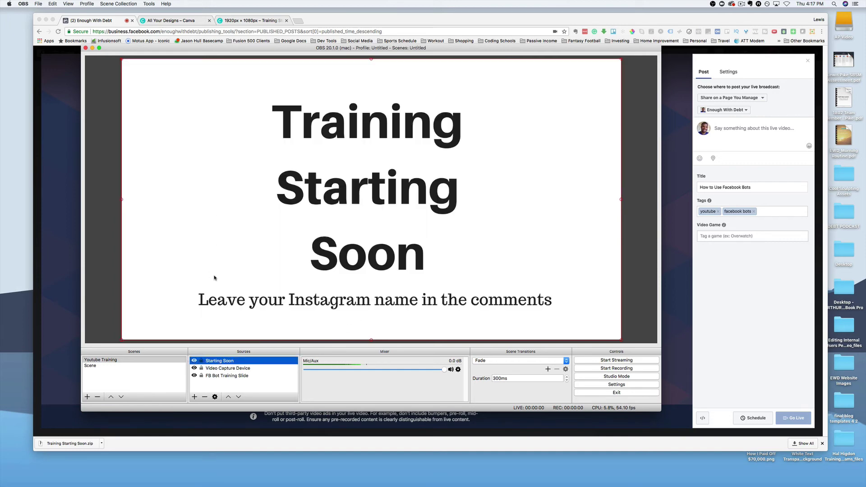